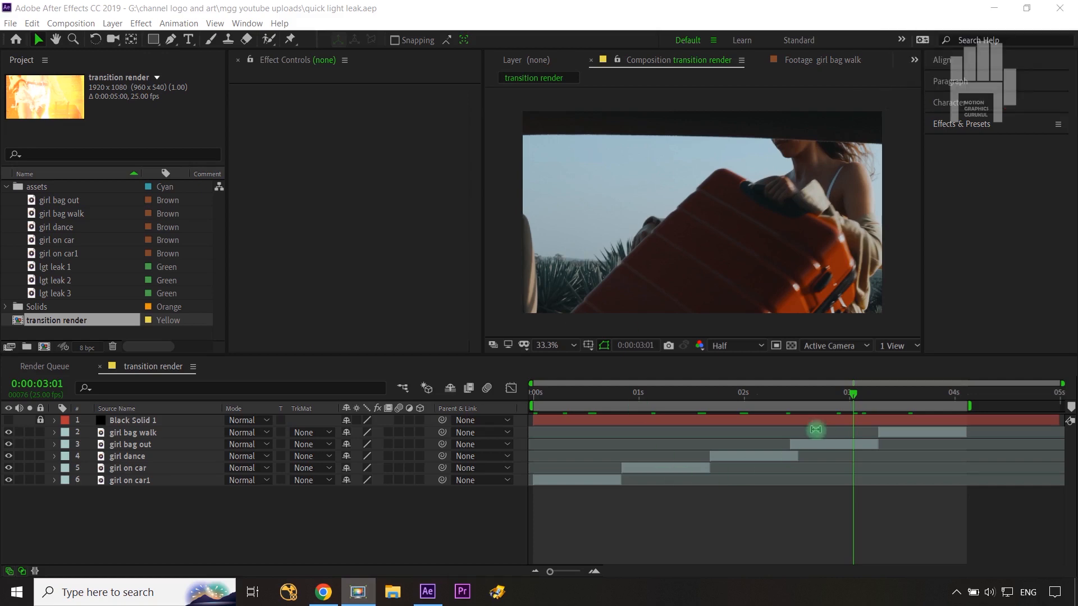
Step: Scrub through the clip sequence in the timeline and inspect the three light leak footage items in the project
left_click_drag(851, 393, 915, 399)
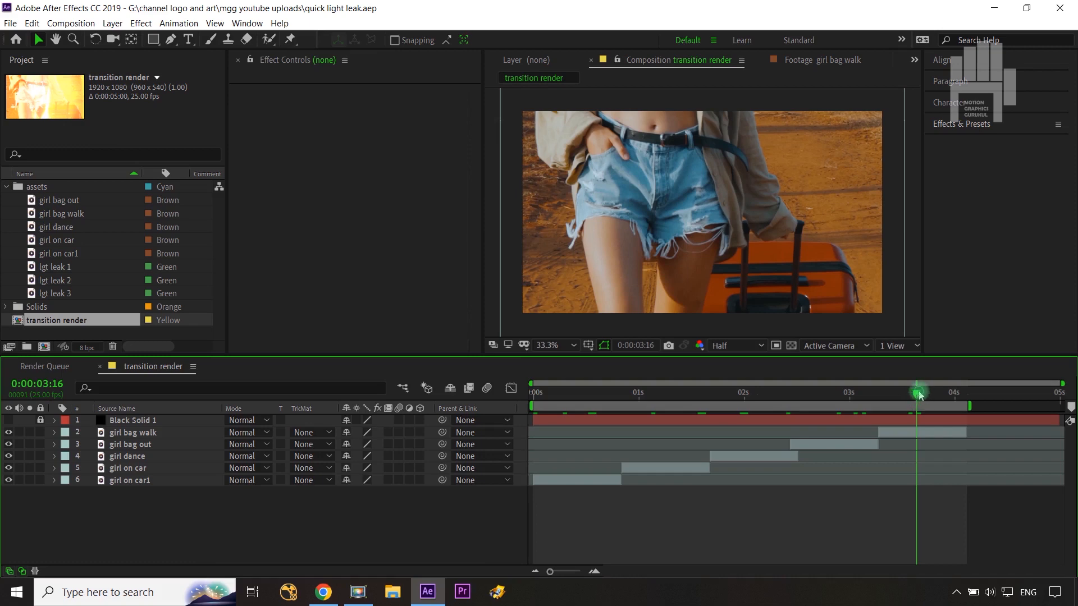
left_click_drag(919, 395, 588, 399)
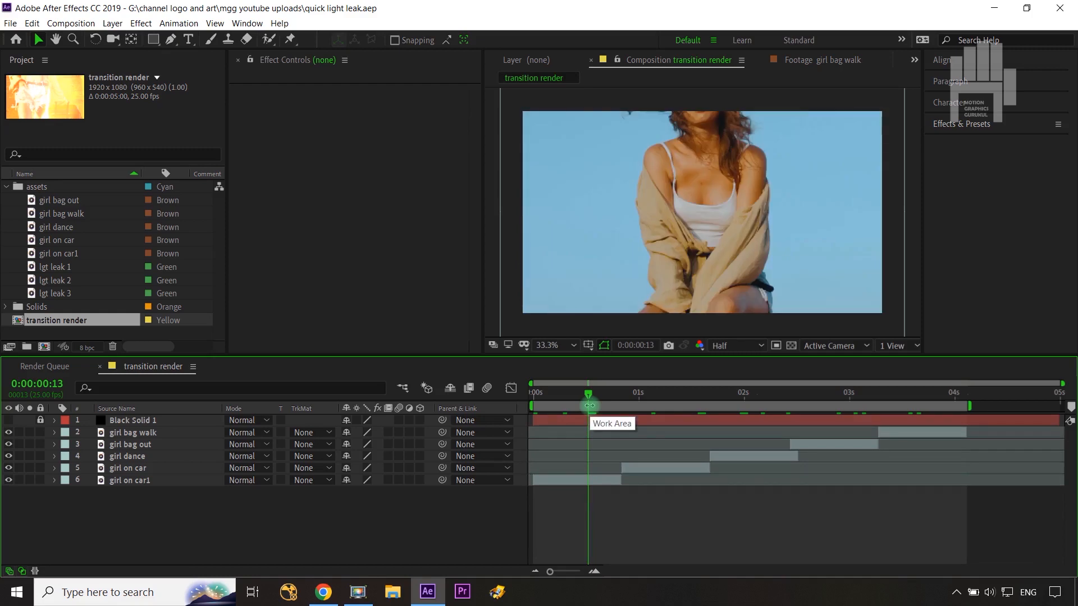
left_click(448, 513)
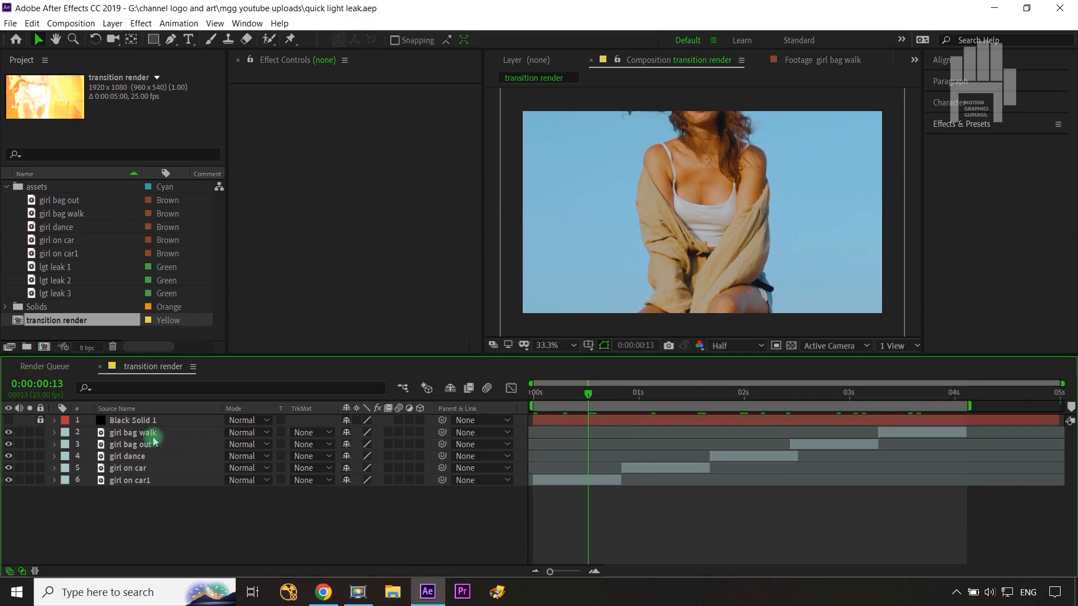
left_click(64, 295)
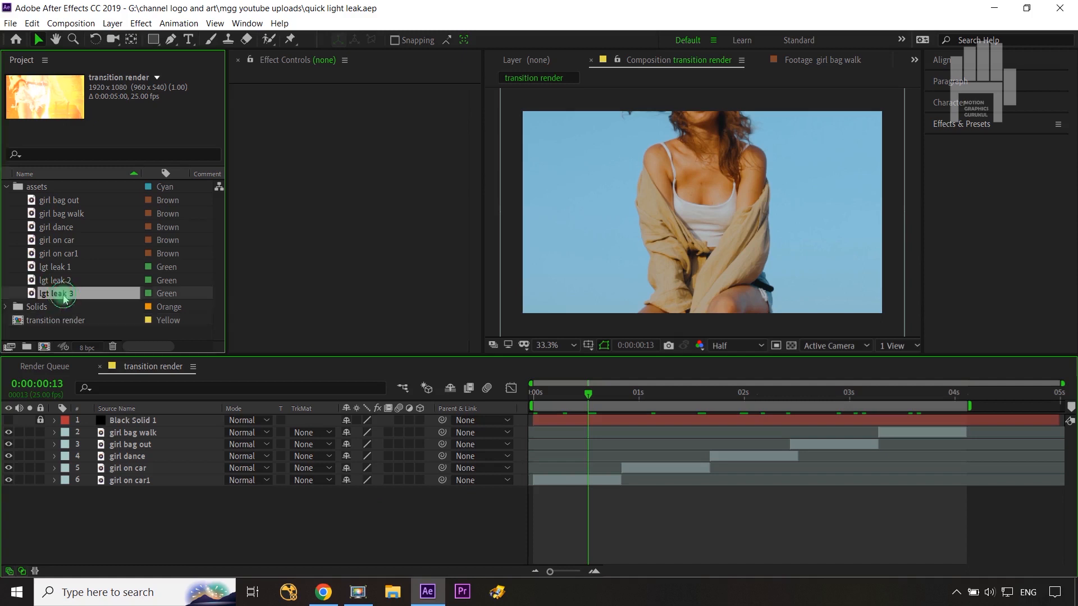
left_click(61, 281)
left_click(62, 270)
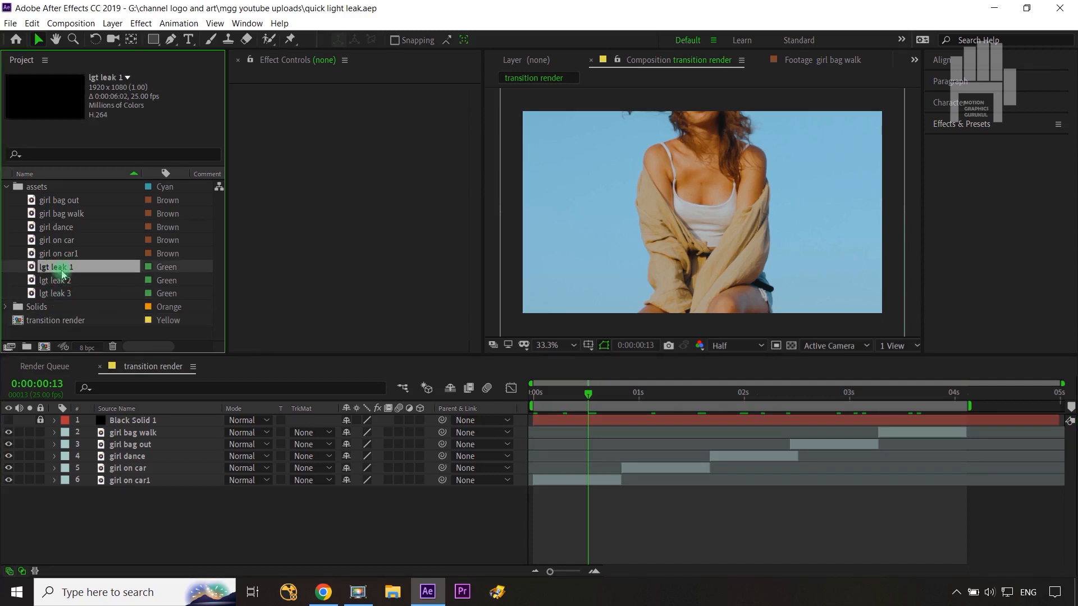
Step: Trim the lgt leak 1 footage from 0:00:03:18 to 0:00:04:03 and overlay it into the transition render composition at 0:00:00:12
double_click(62, 272)
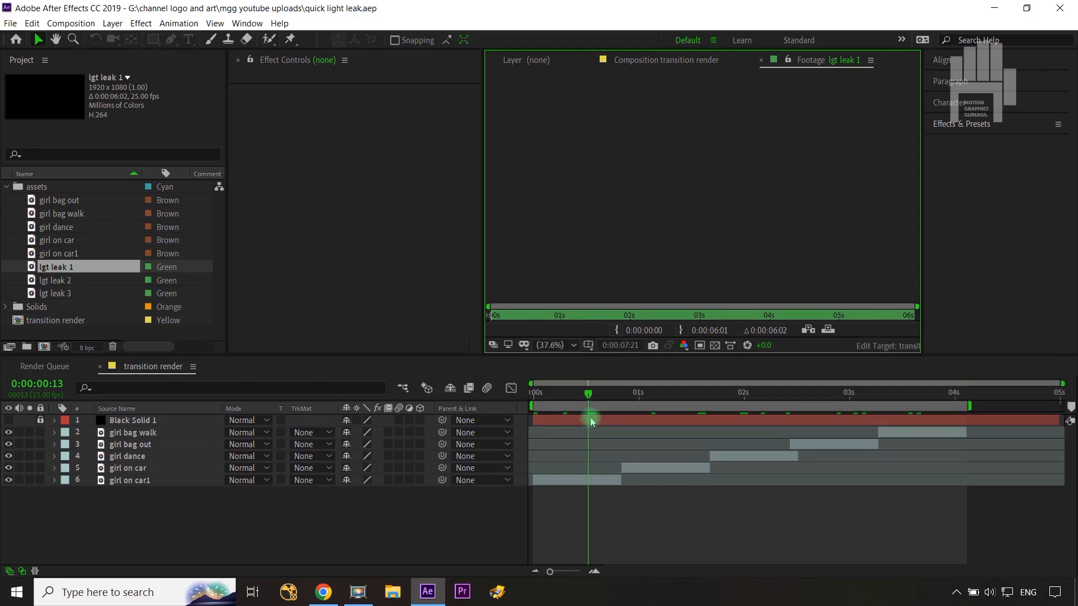
mouse_move(587, 392)
left_mouse_down()
mouse_move(628, 392)
mouse_move(587, 394)
left_mouse_up()
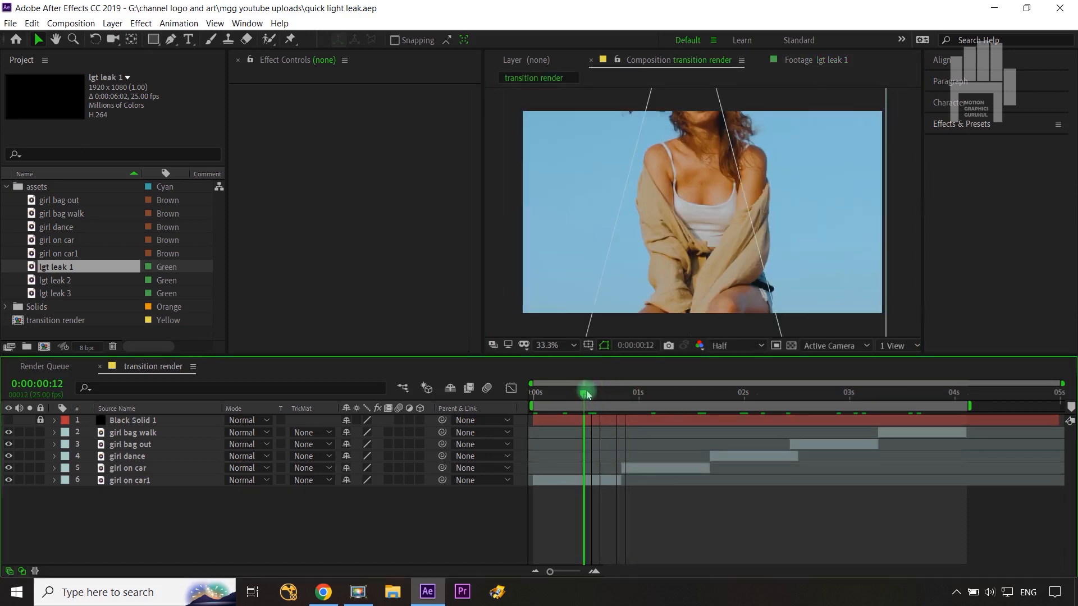
left_click(796, 60)
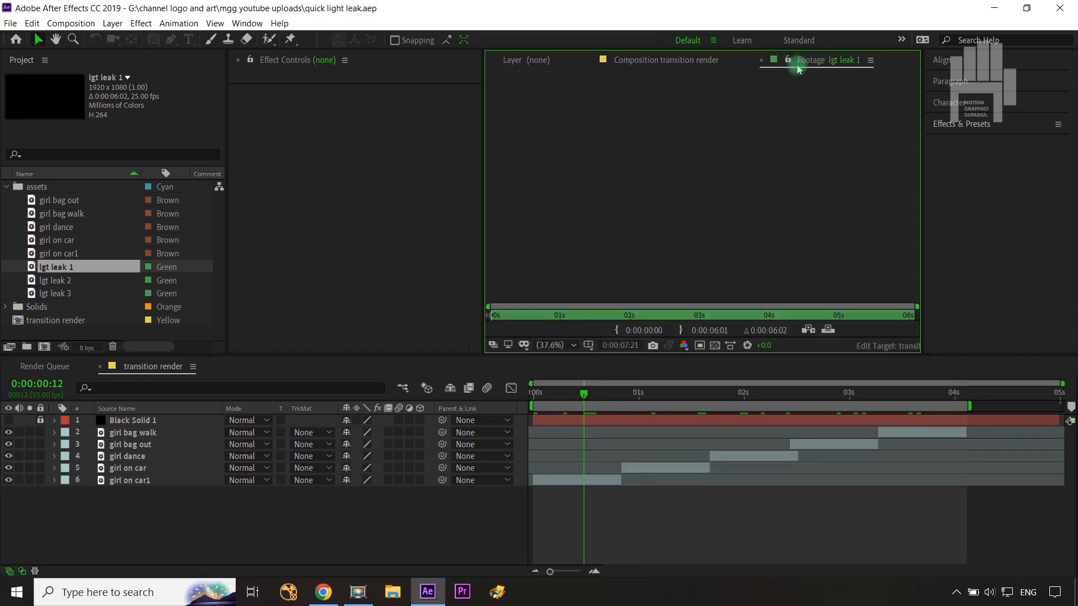
left_click(507, 307)
left_click(520, 307)
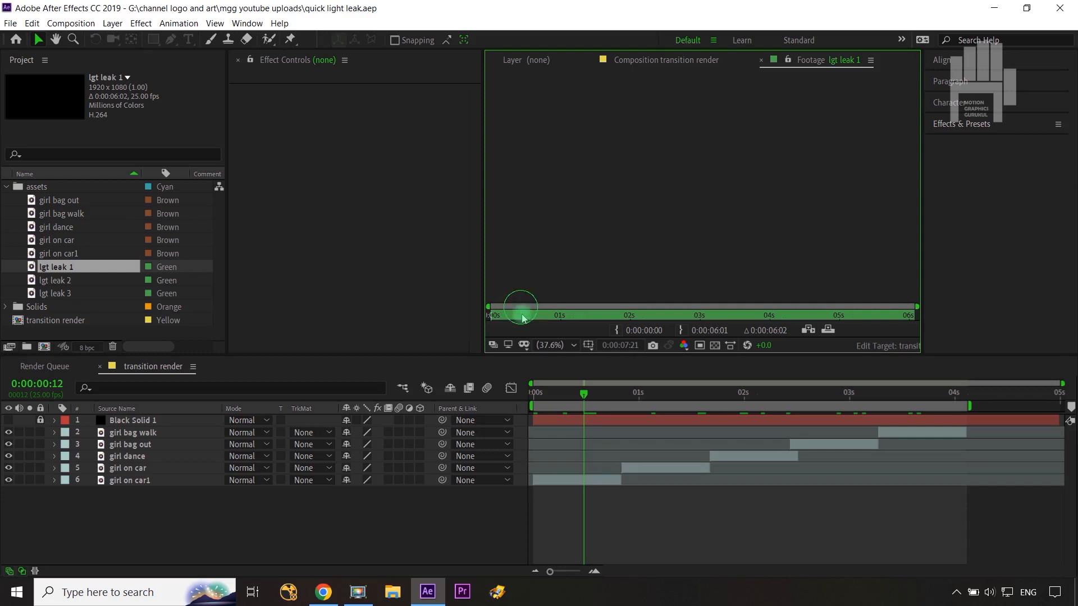
left_click_drag(522, 318, 753, 317)
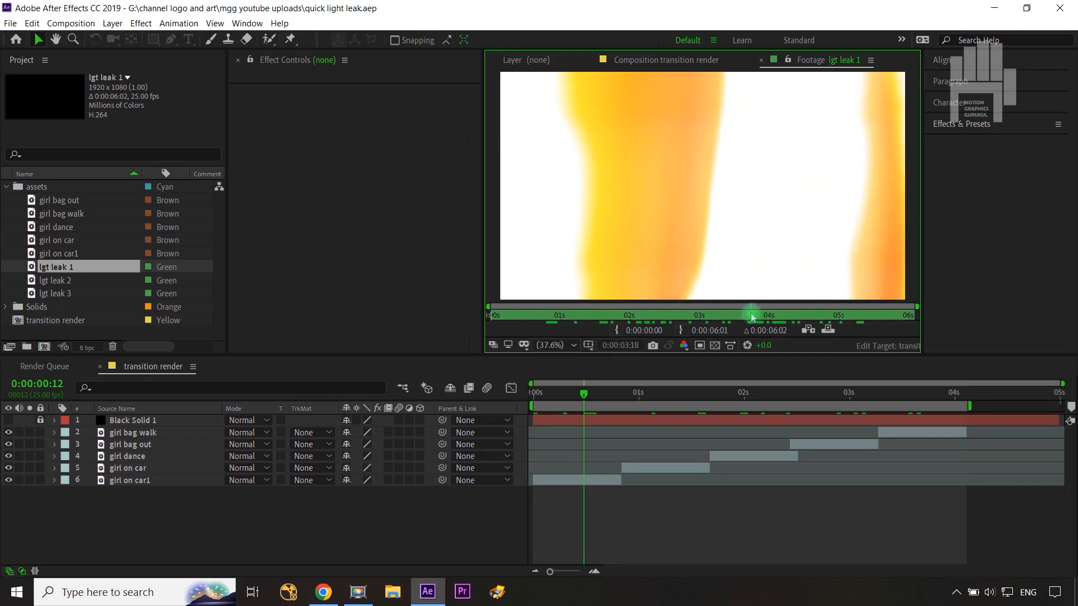
left_click(616, 330)
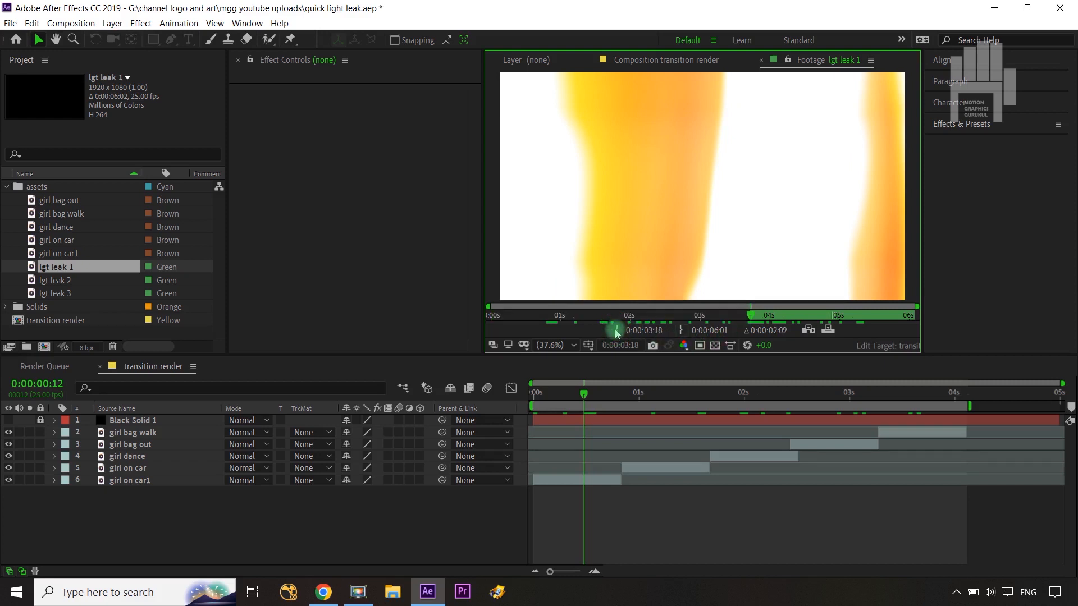
key("shift+Page_Down")
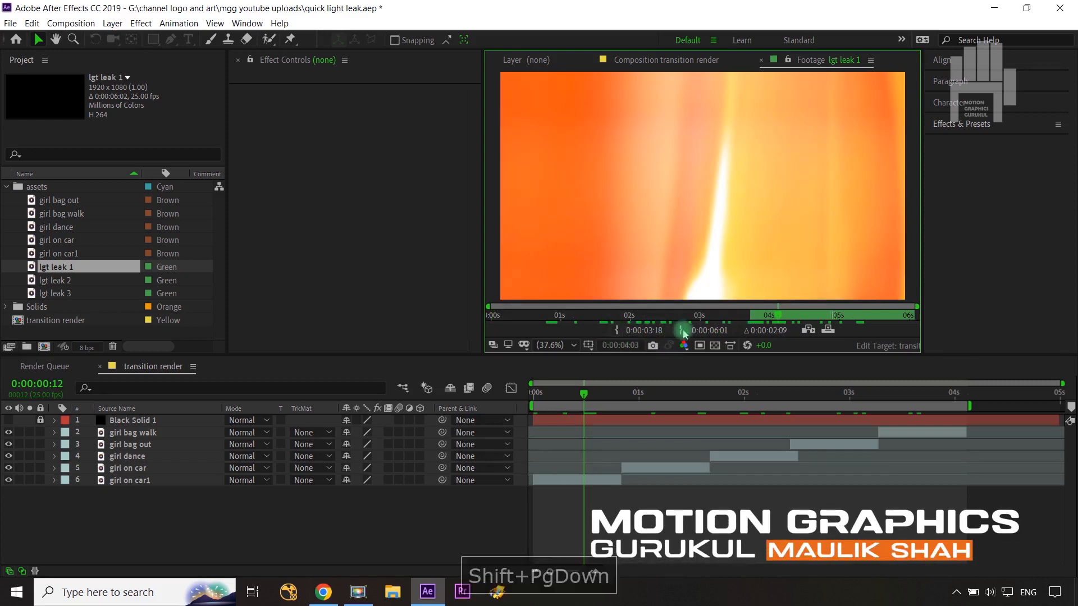
left_click(682, 331)
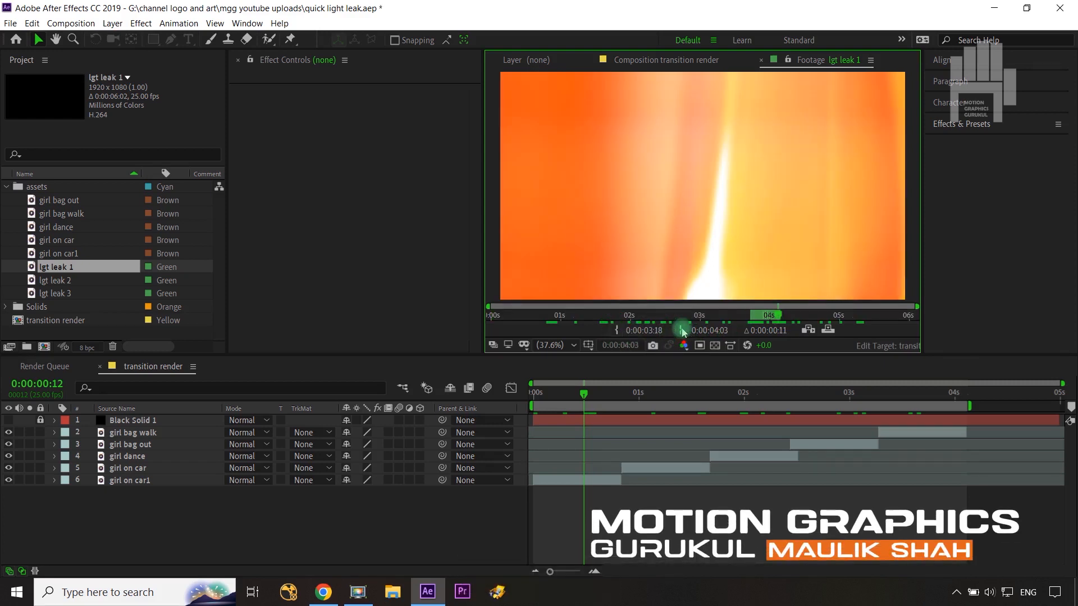
left_click(830, 328)
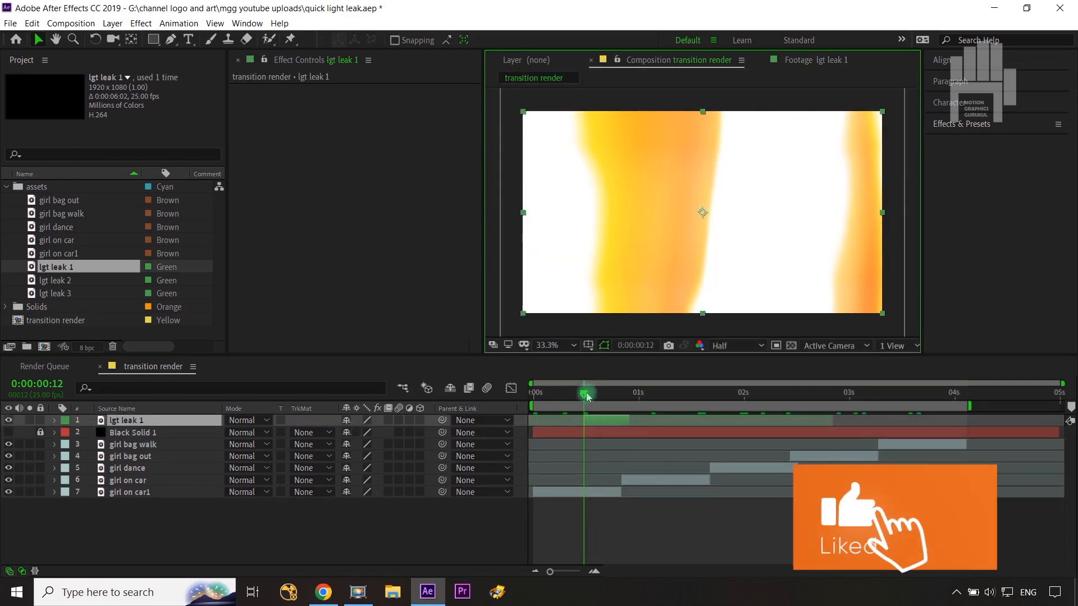
Step: Shift the lgt leak 1 layer in time so it straddles the cut between girl on car1 and girl on car
left_click_drag(587, 397, 617, 396)
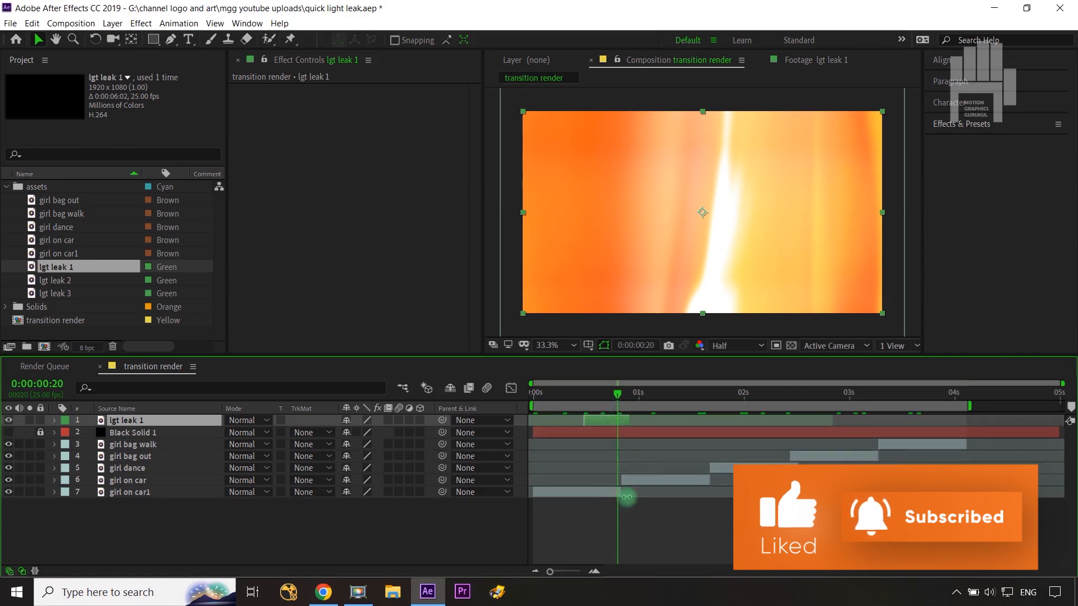
key("Page_Up")
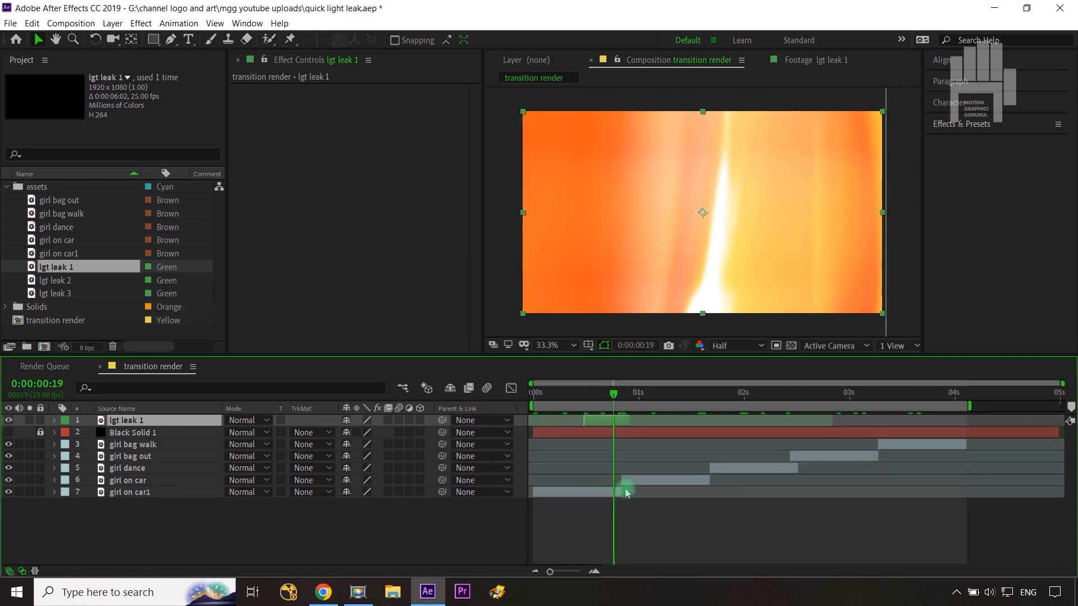
left_click_drag(613, 396, 625, 399)
left_click(609, 395)
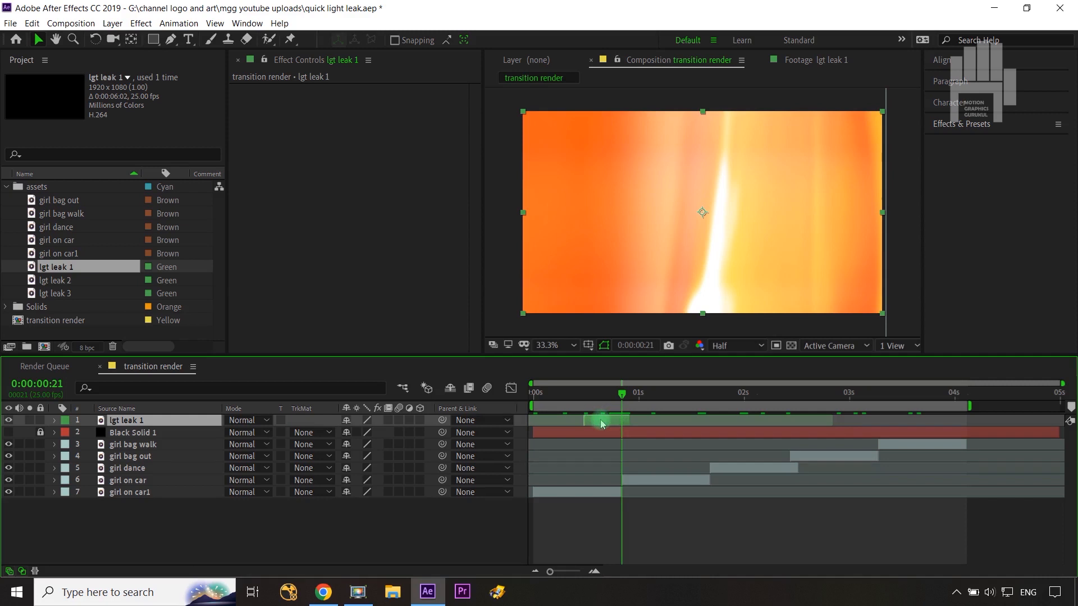
key("ctrl+Right")
key("ctrl+Right")
key("ctrl+Right")
key("ctrl+Right")
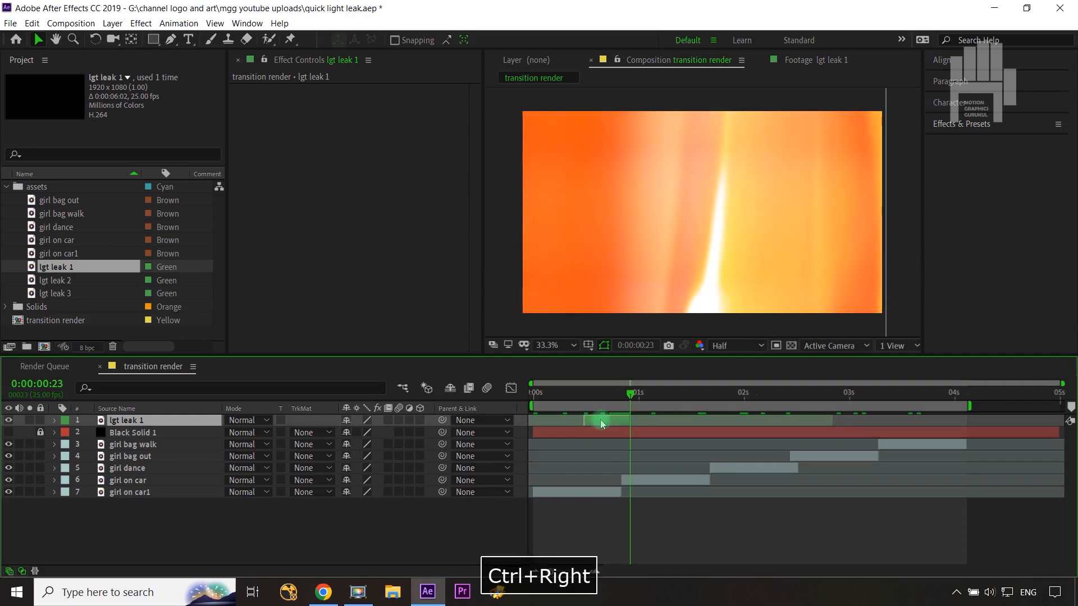
key("ctrl+Right")
left_click_drag(601, 419, 634, 394)
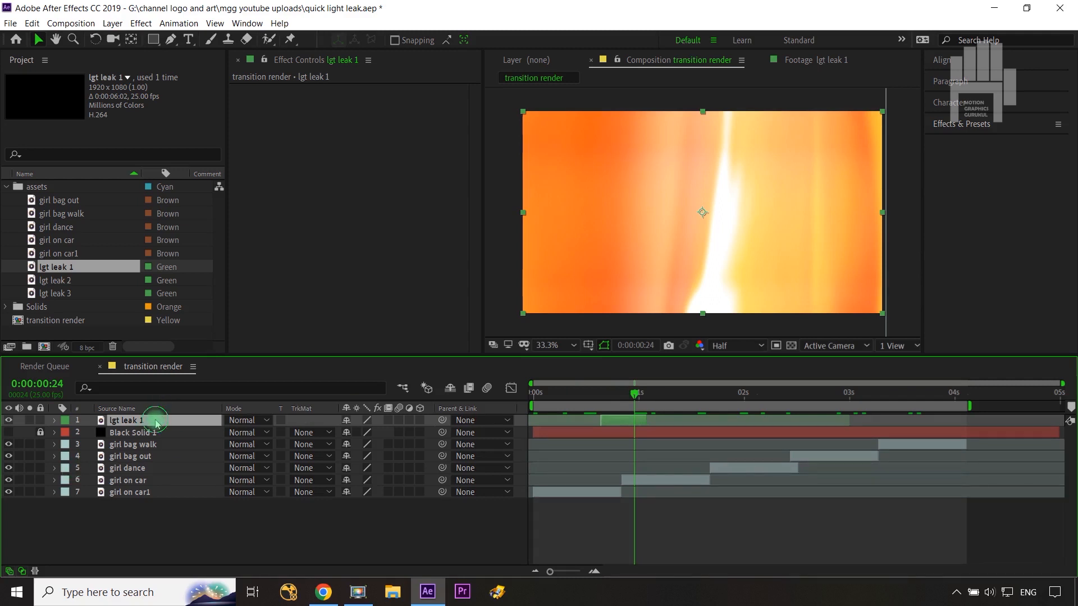
Step: Place the lgt leak 1 layer directly above girl on car in the layer stack and set its blending mode to Add
left_click_drag(156, 425, 153, 479)
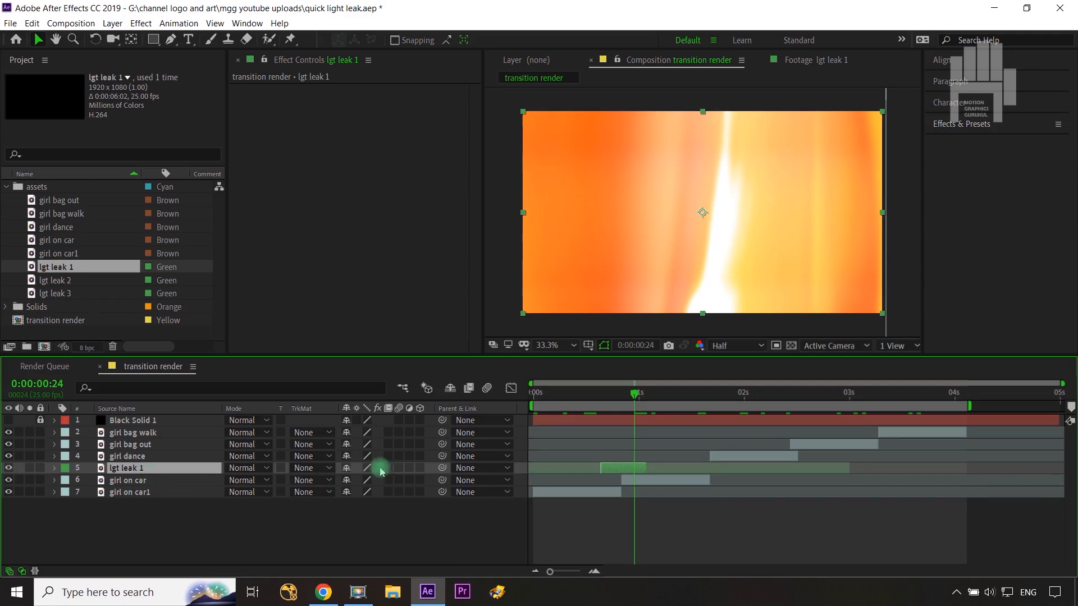
left_click(312, 468)
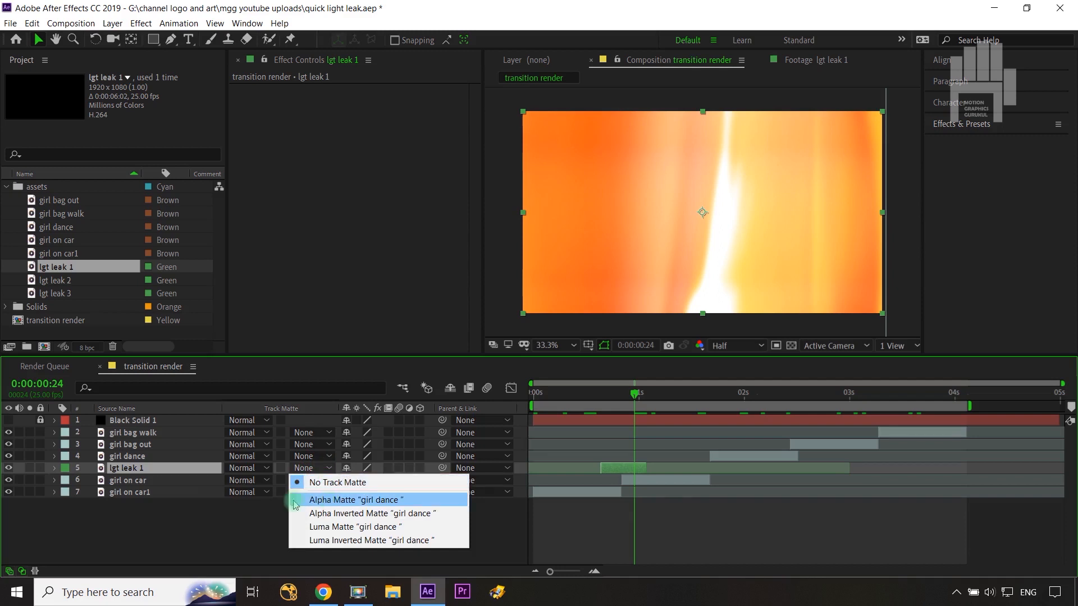
left_click(264, 469)
left_click(293, 208)
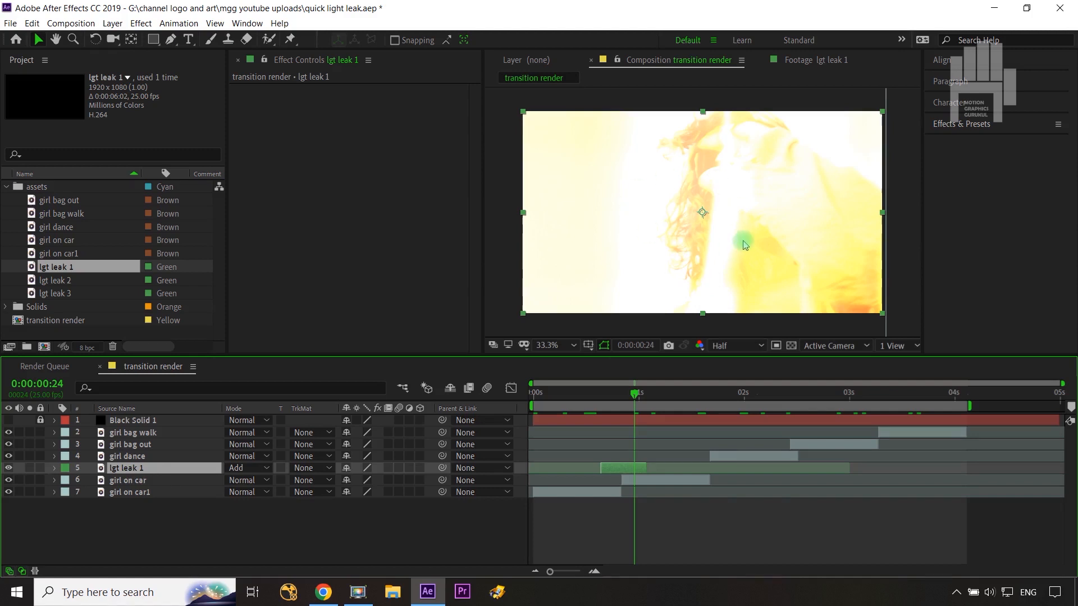
Step: Trim the lgt leak 2 footage from 0:00:07:06 to 0:00:07:16 and overlay it into the composition at 0:00:00:24
left_click(56, 282)
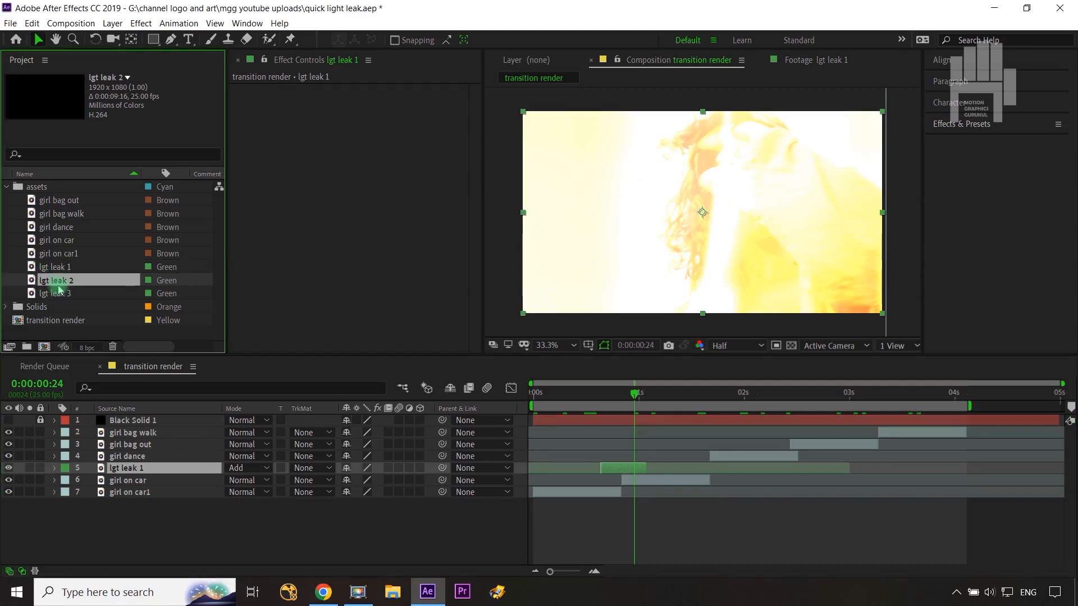
double_click(56, 282)
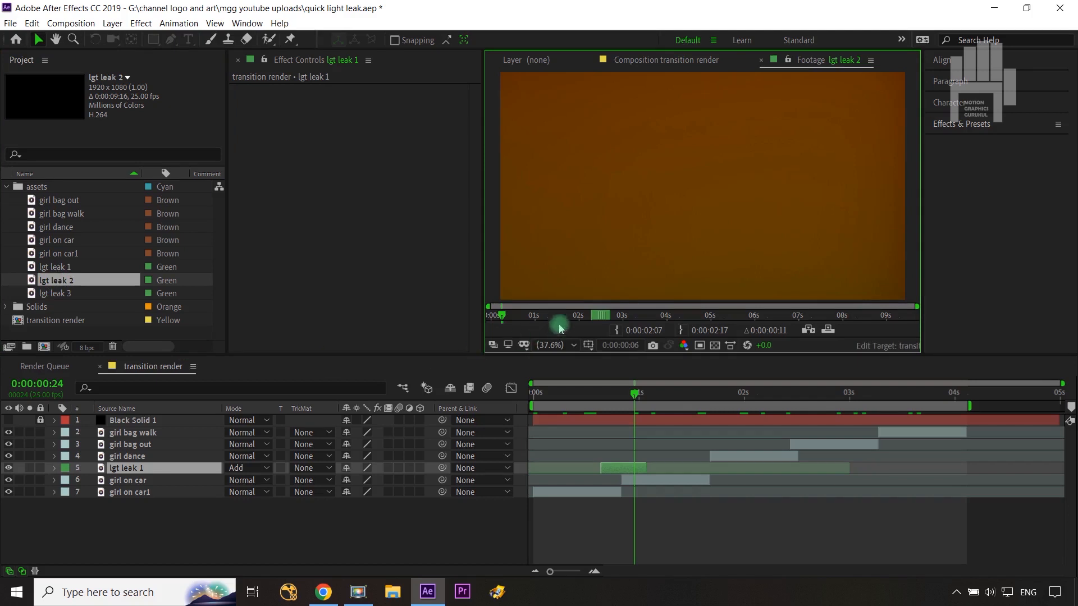
left_click_drag(503, 315, 813, 322)
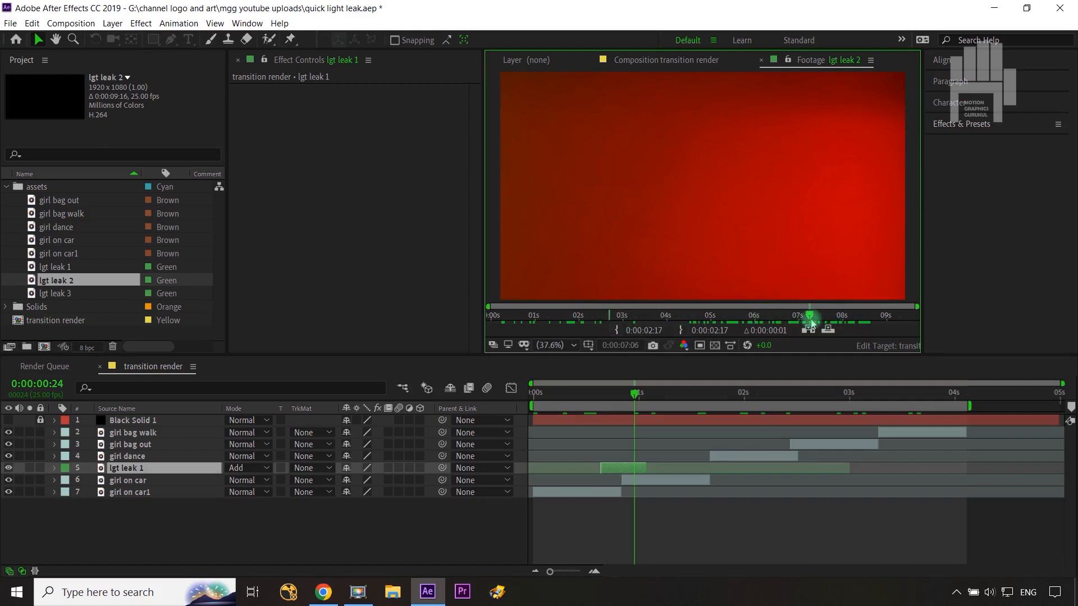
key("shift+Page_Down")
left_click(680, 333)
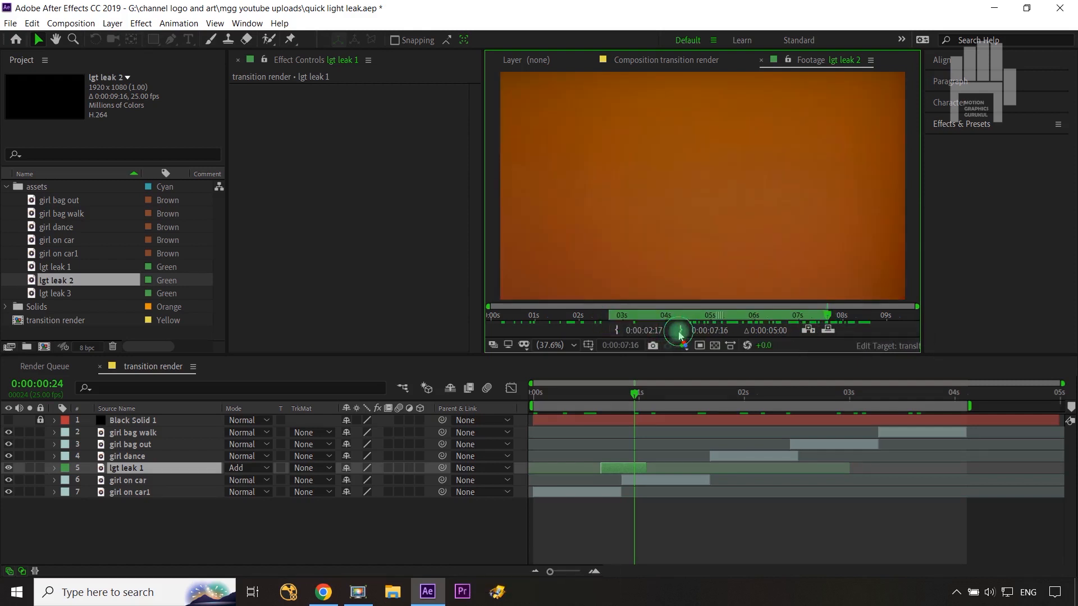
key("shift+Page_Up")
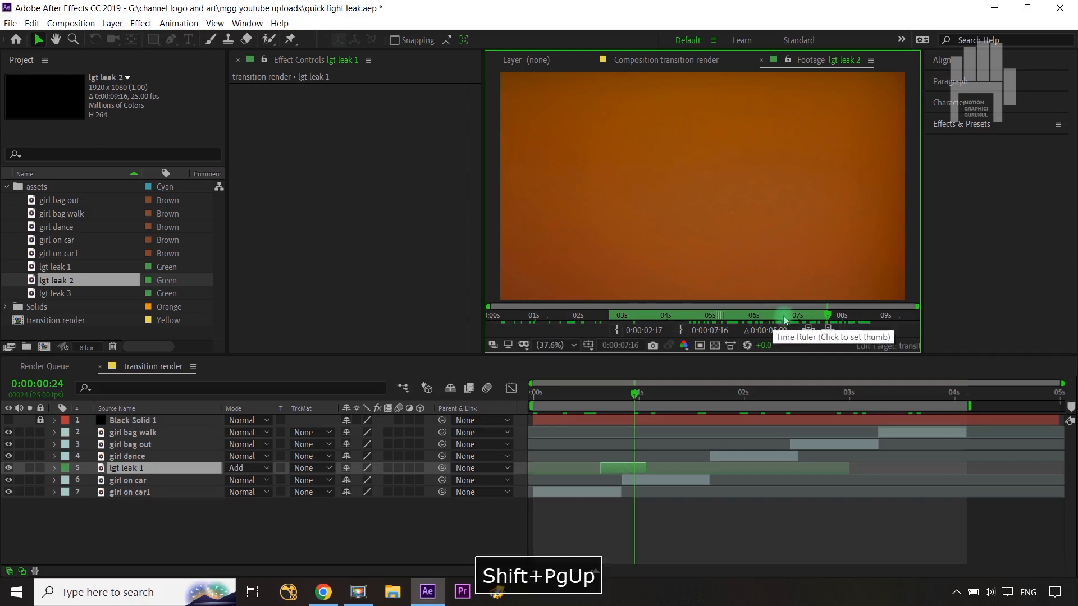
left_click(620, 331)
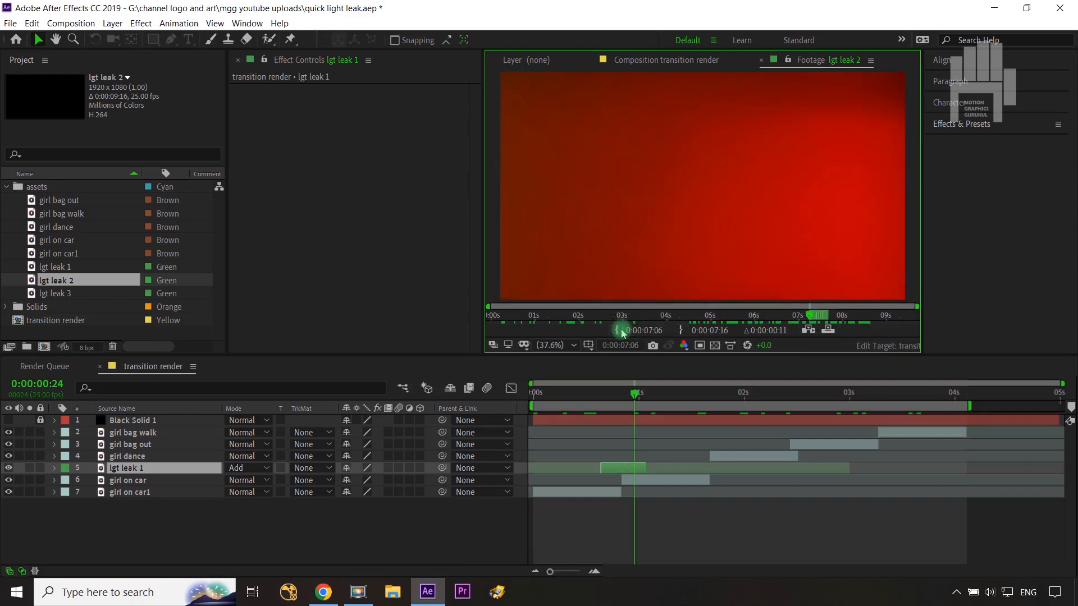
left_click(829, 330)
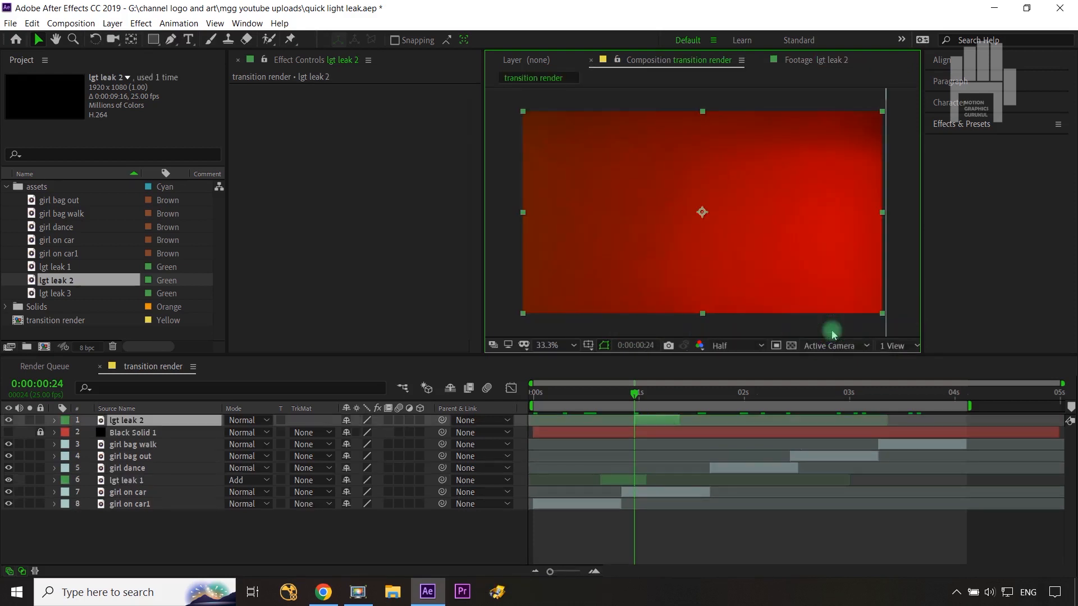
Step: Shift the lgt leak 2 layer in time so it straddles the cut between girl on car and girl dance
left_click_drag(633, 391, 702, 441)
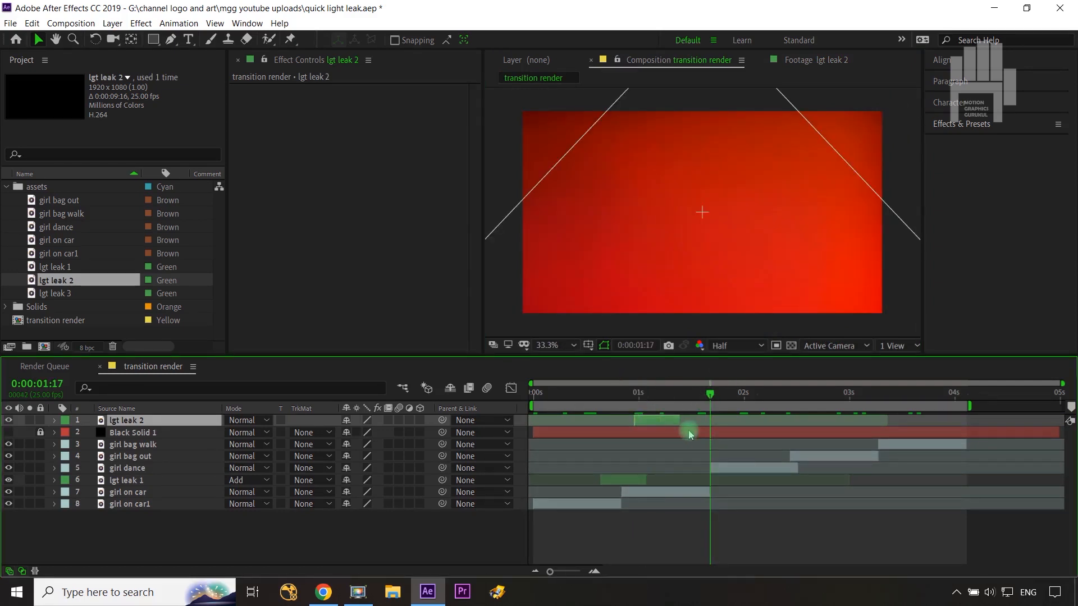
key("ctrl+Right")
key("ctrl+Right")
key("ctrl+Right")
key("ctrl+Right")
key("ctrl+Right")
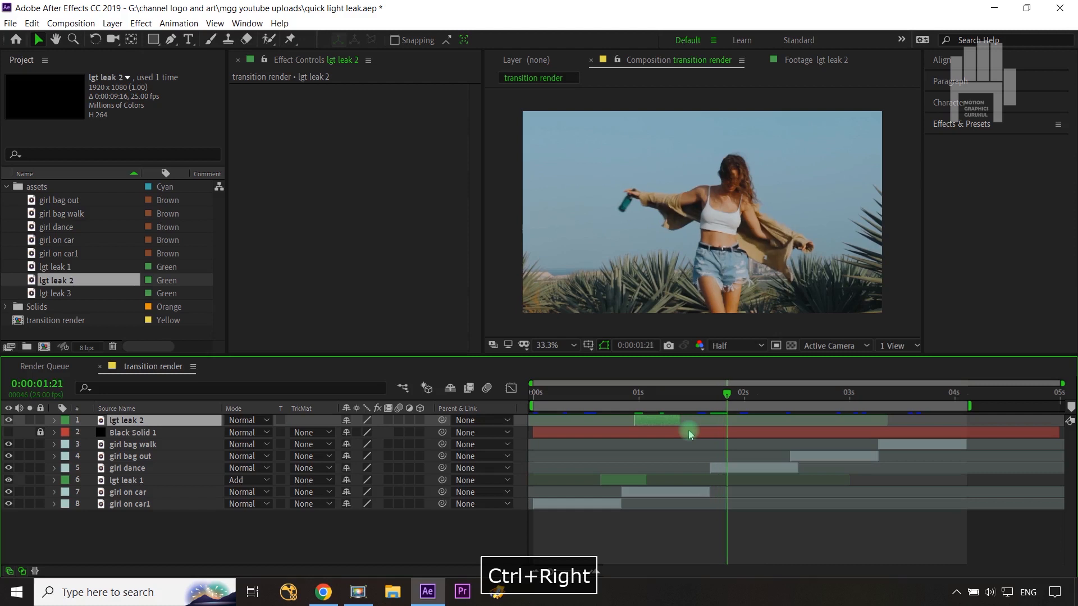
left_click_drag(670, 423, 724, 424)
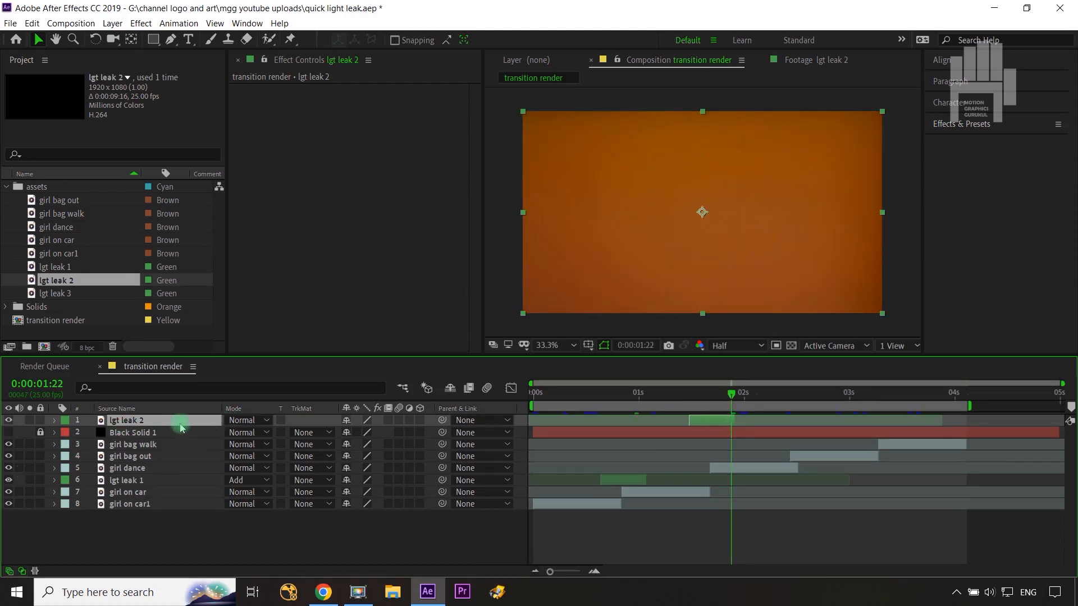
Step: Place the lgt leak 2 layer directly above girl dance in the layer stack and set its blending mode to Add
left_click_drag(178, 428, 176, 468)
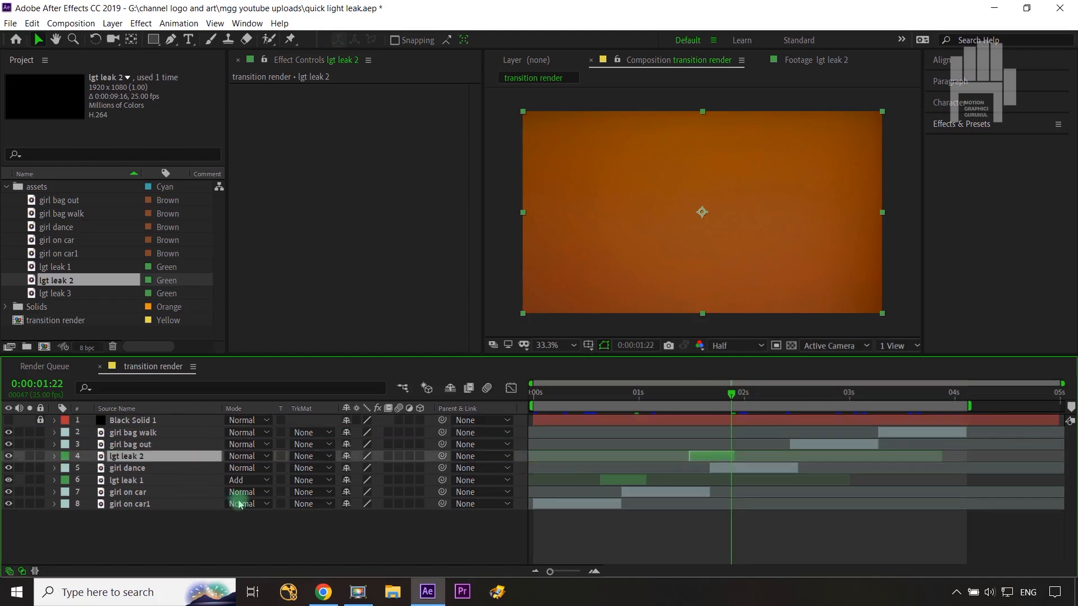
left_click(250, 456)
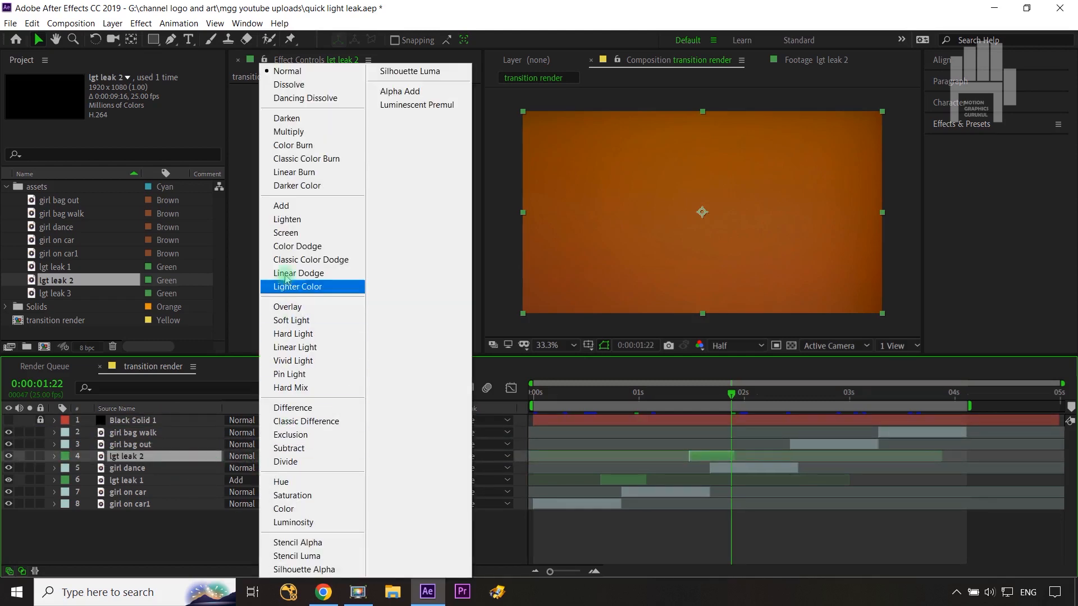
left_click(284, 205)
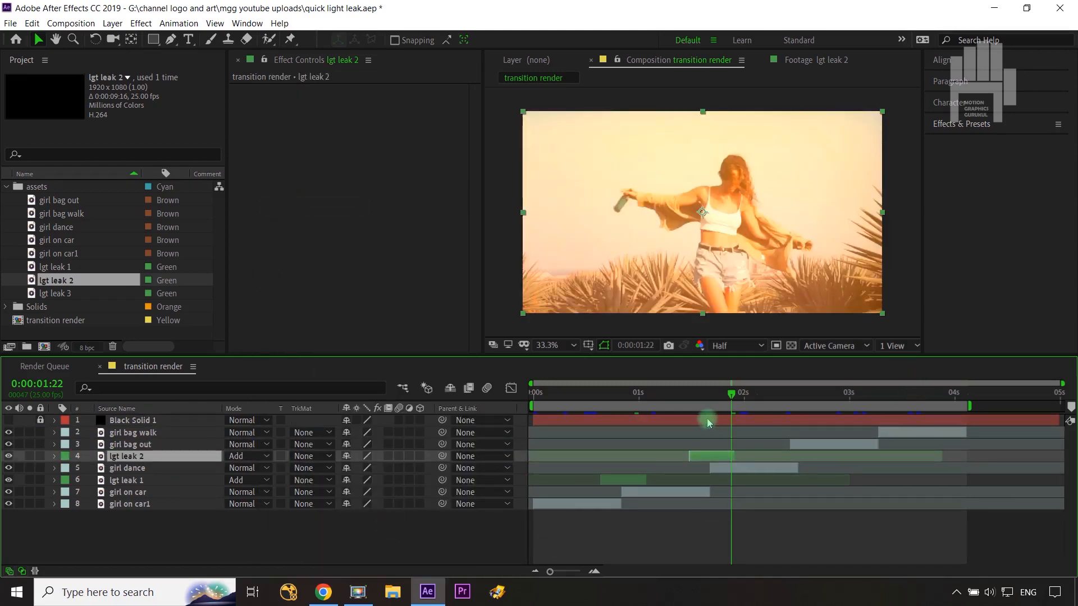
Step: Duplicate the lgt leak 1 layer and place the copy directly above girl bag out in the layer stack
left_click_drag(737, 393, 790, 403)
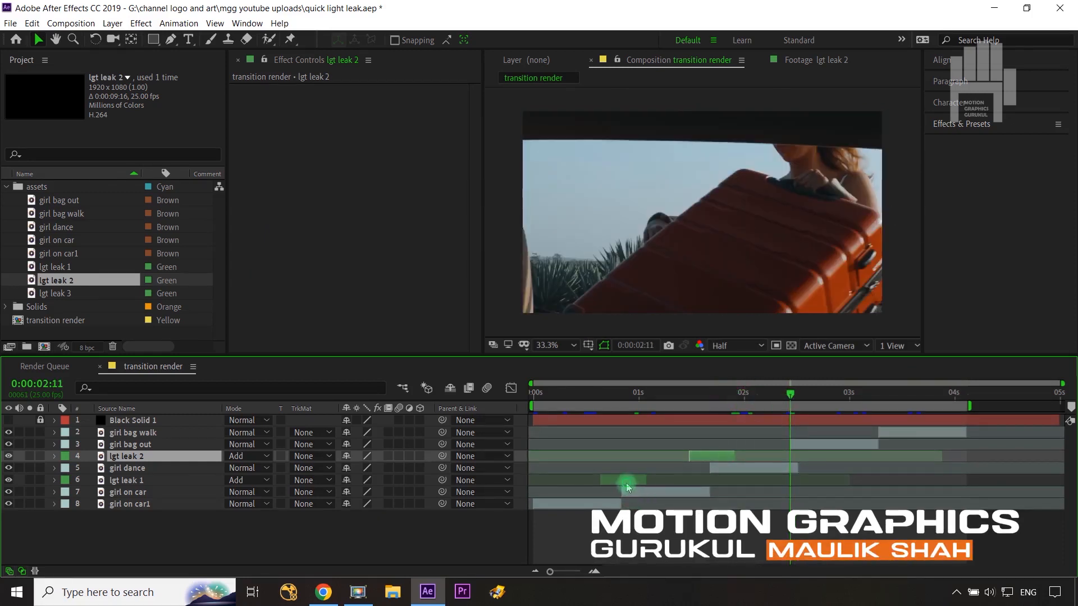
left_click(625, 481)
key("ctrl+d")
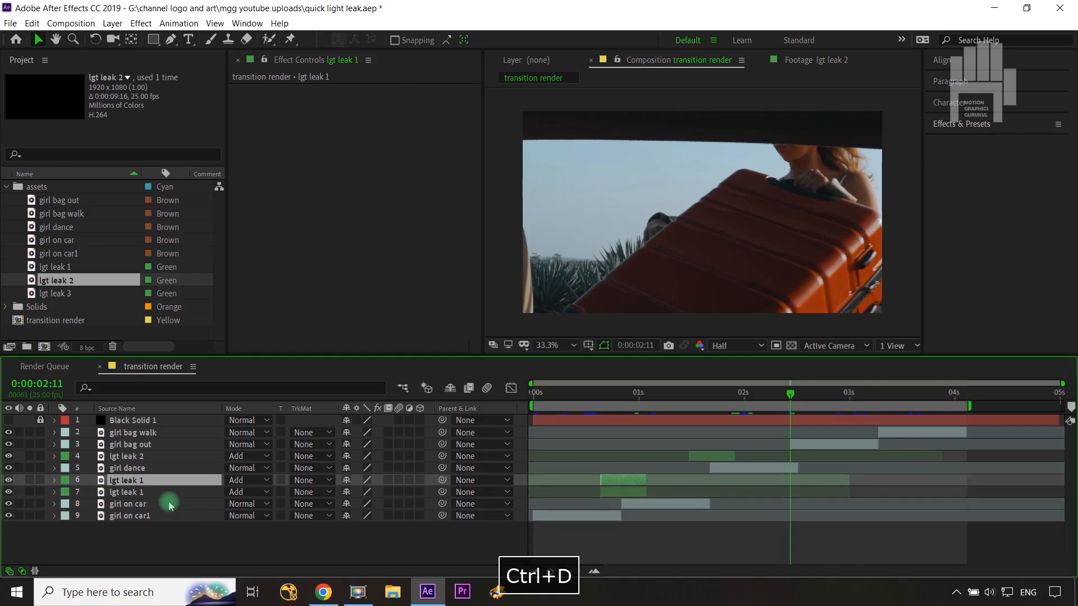
left_click_drag(140, 481, 145, 445)
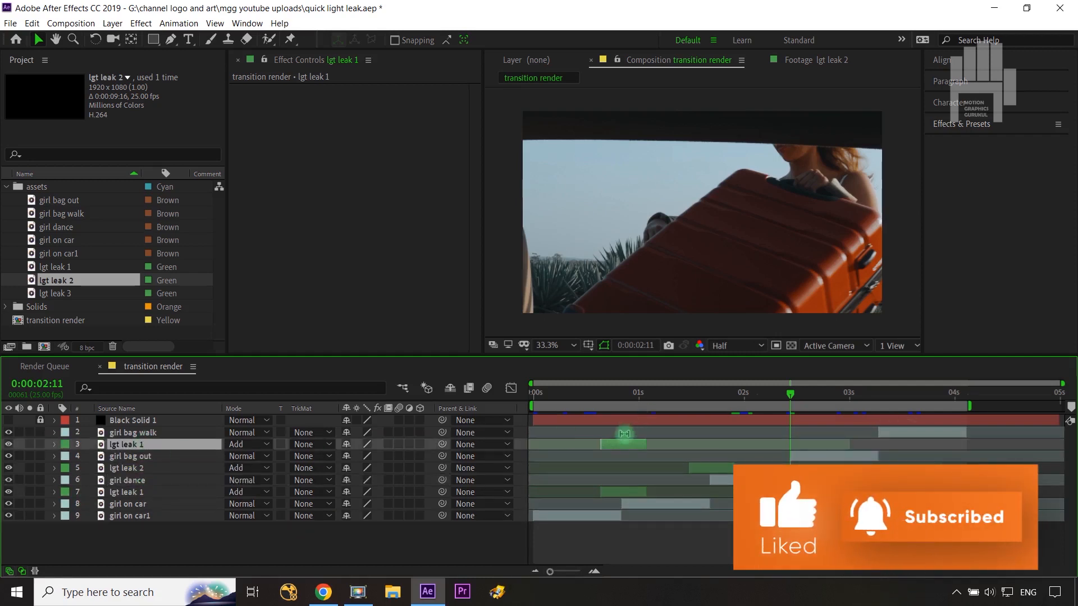
Step: Shift the lgt leak 1 copy in time to straddle the cut between girl dance and girl bag out, ending at 0:00:02:16
left_click_drag(621, 443, 789, 443)
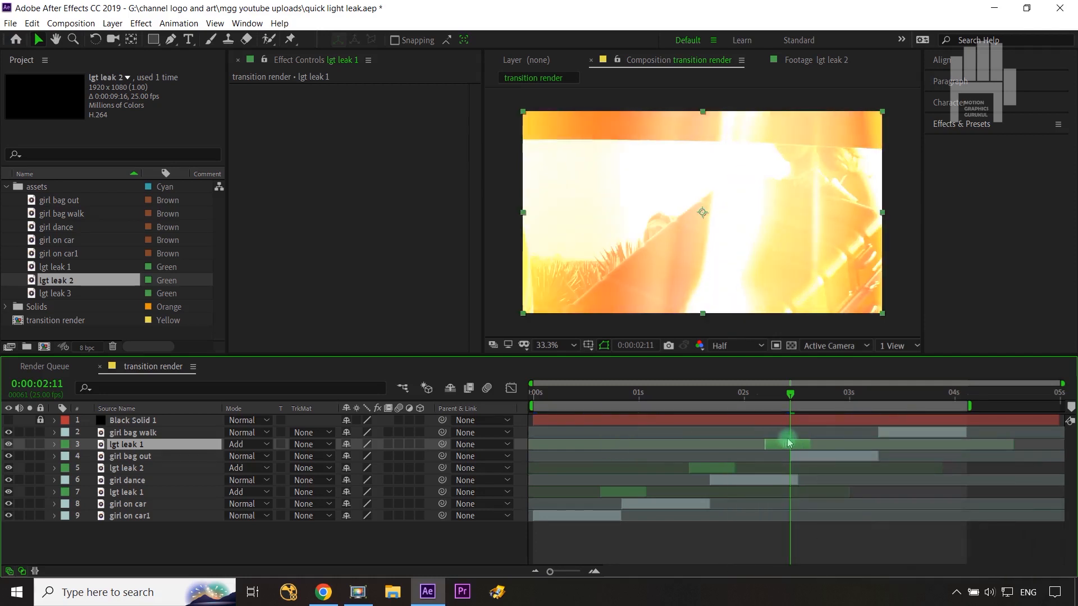
key("ctrl+Right")
key("ctrl+Right")
key("ctrl+Right")
key("ctrl+Right")
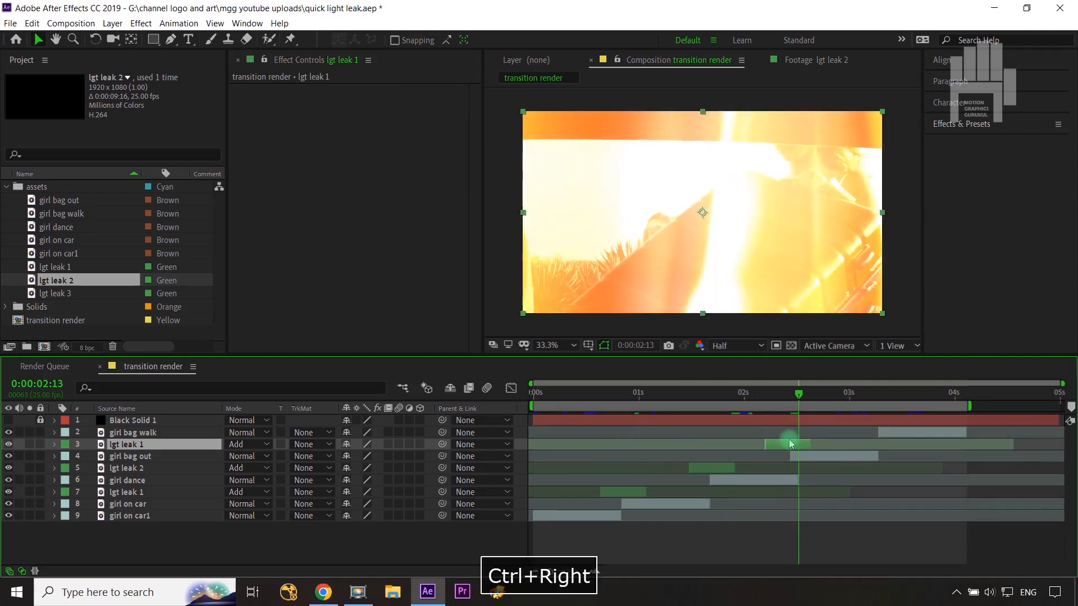
key("ctrl+Right")
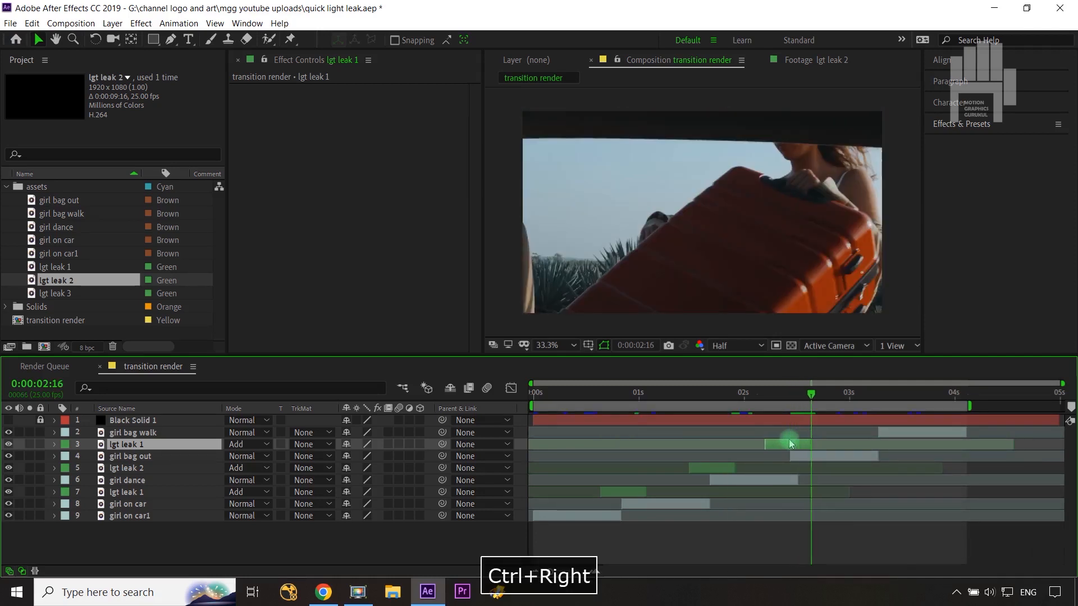
left_click_drag(789, 443, 794, 444)
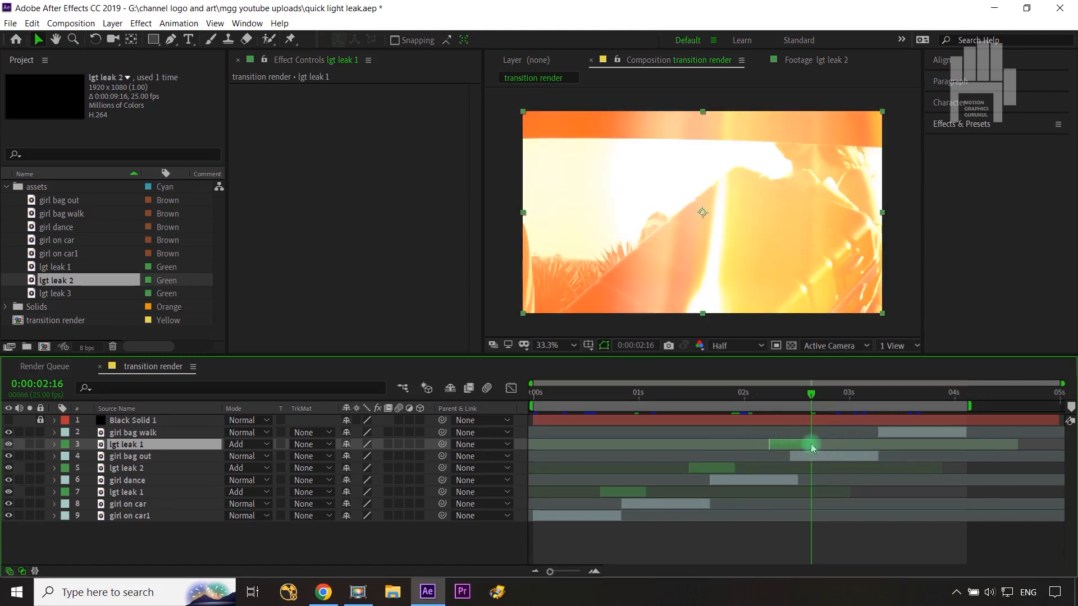
Step: Shift the lgt leak 1 copy's footage slightly earlier and trim the layer's start to 0:00:02:06
mouse_move(816, 444)
left_mouse_down()
mouse_move(840, 443)
mouse_move(810, 453)
left_mouse_up()
key("shift+Page_Up")
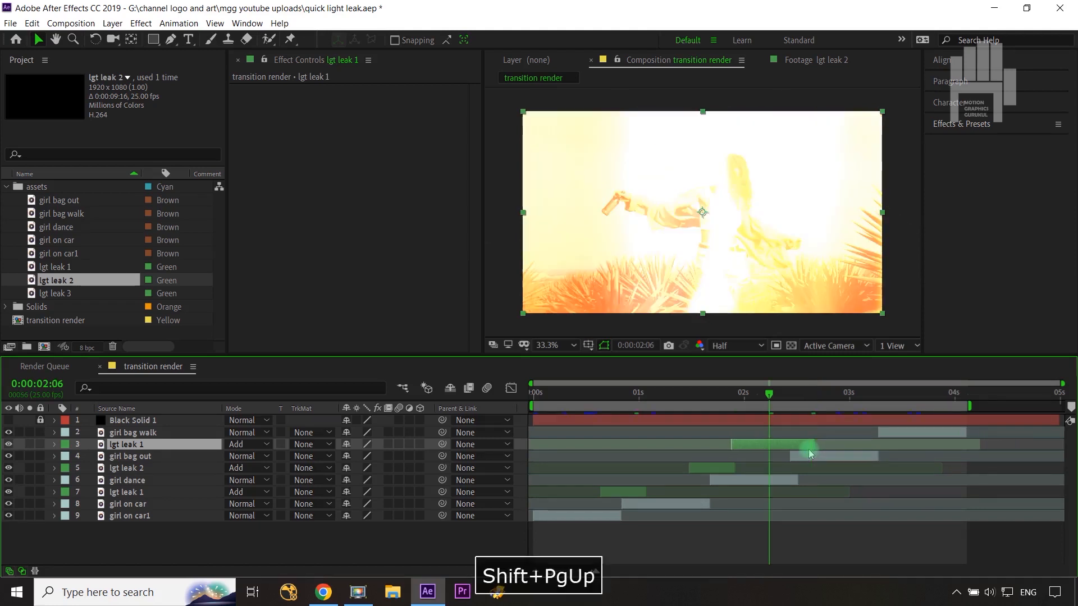
key("alt+bracketleft")
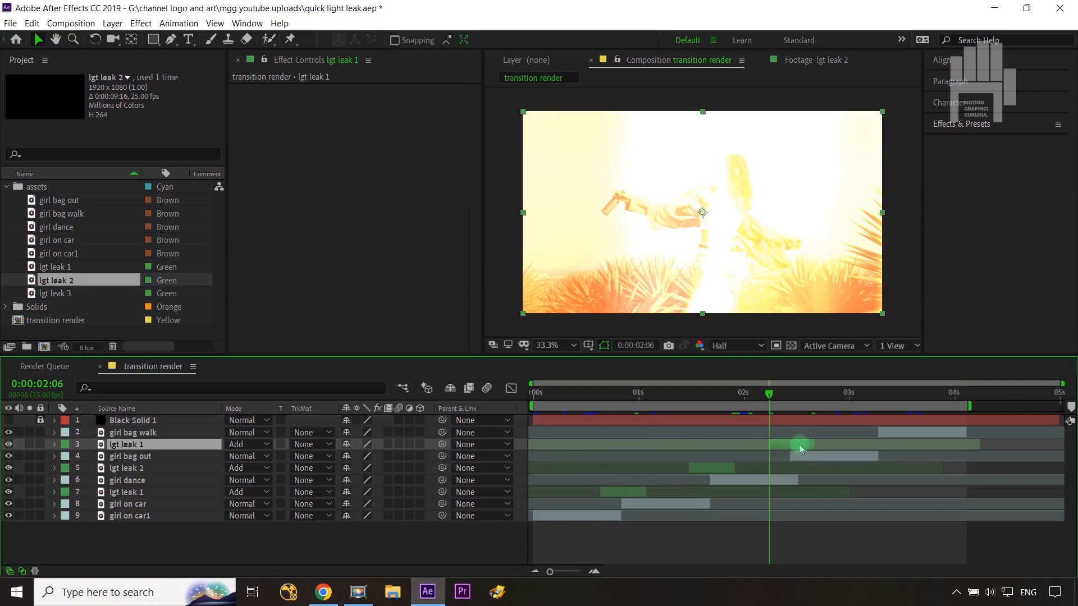
Step: Trim the lgt leak 3 footage from 0:00:00:19 to 0:00:01:04 and overlay it into the composition at 0:00:03:12
left_click_drag(771, 398, 879, 383)
key("ctrl+Right")
key("ctrl+Right")
key("ctrl+Right")
key("ctrl+Right")
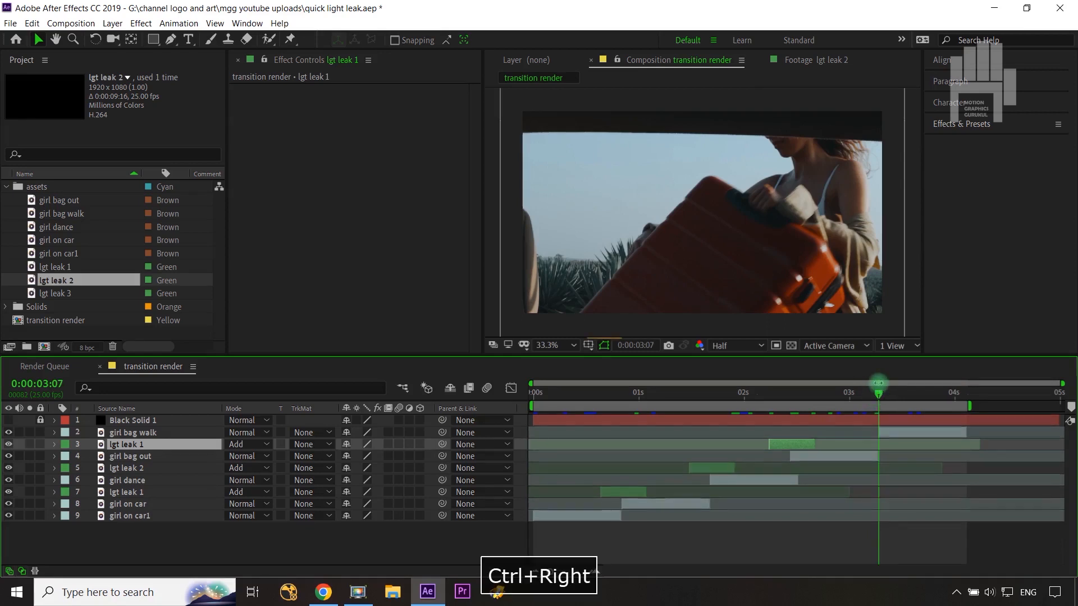
key("ctrl+Right")
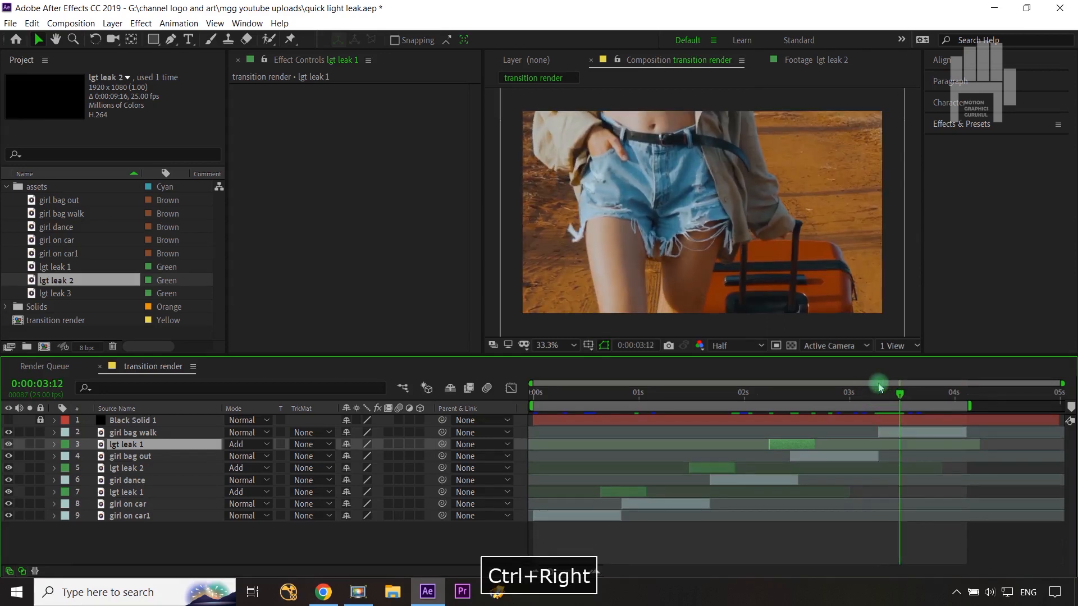
double_click(63, 294)
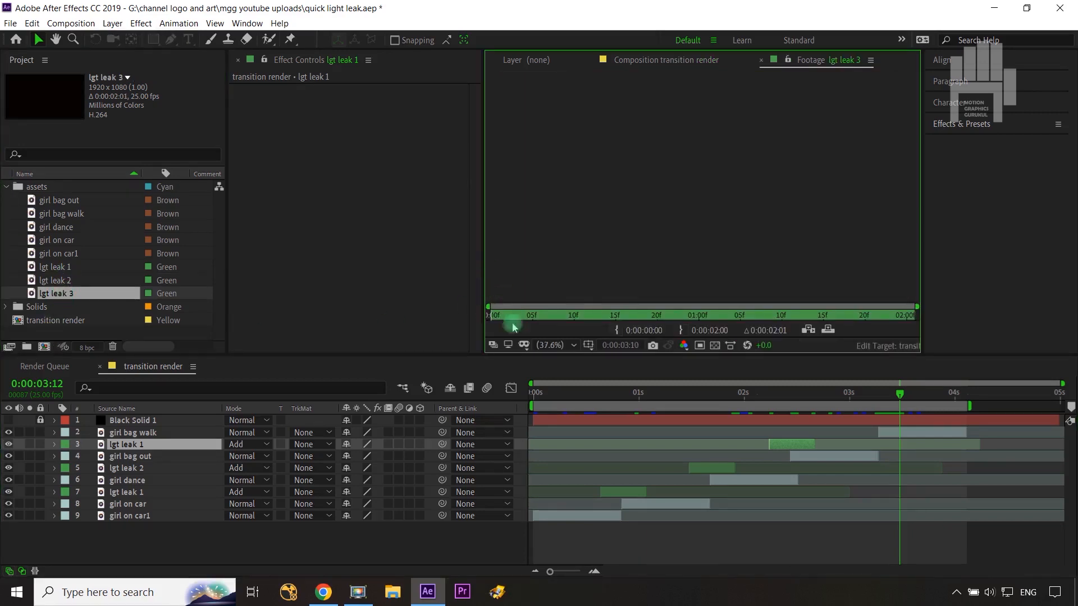
left_click(650, 314)
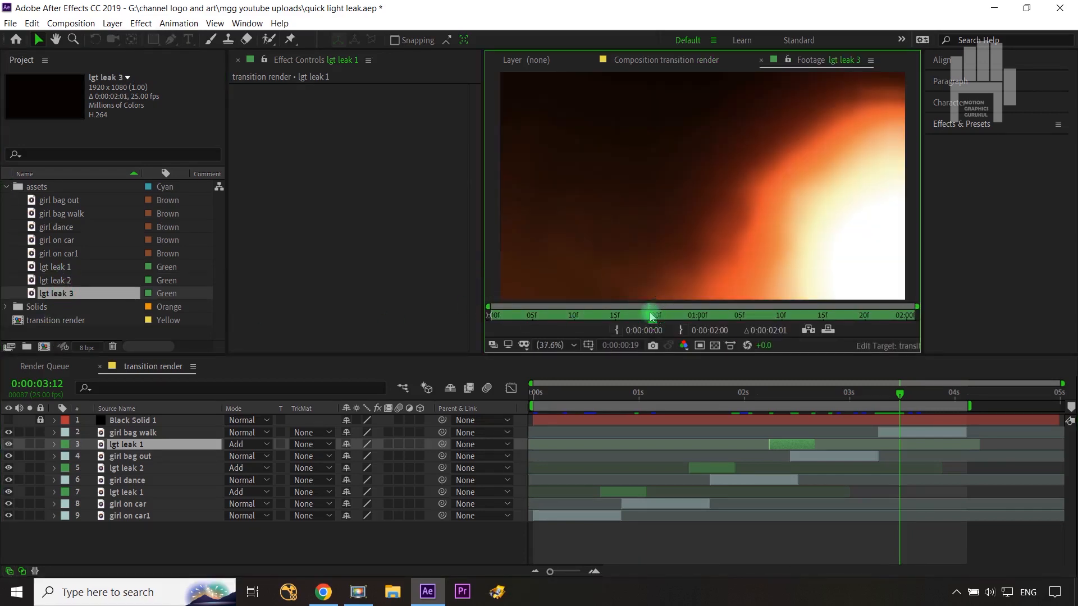
left_click(618, 331)
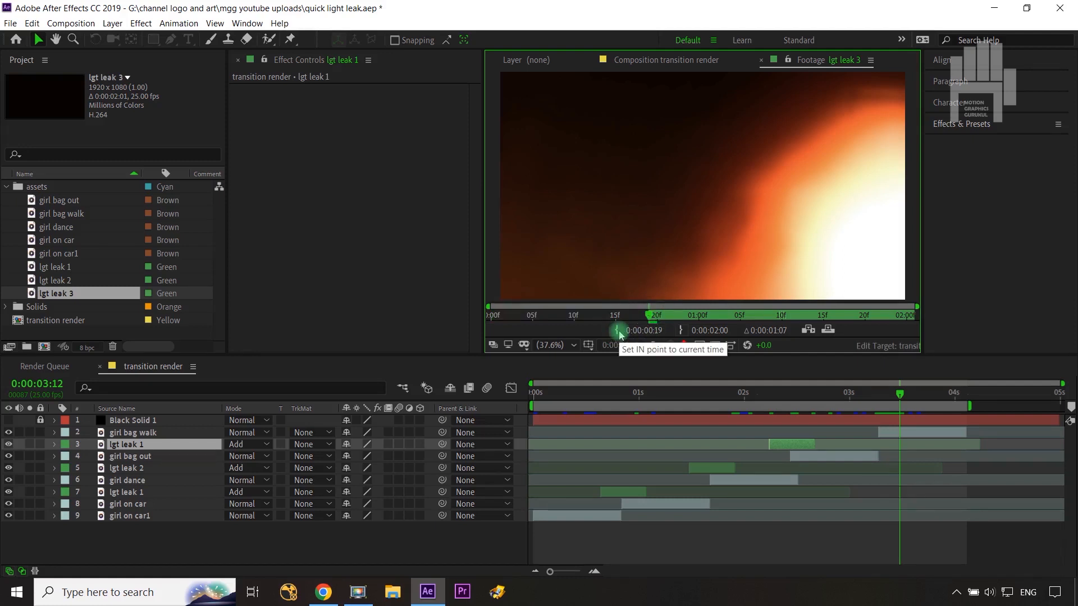
key("shift+Page_Down")
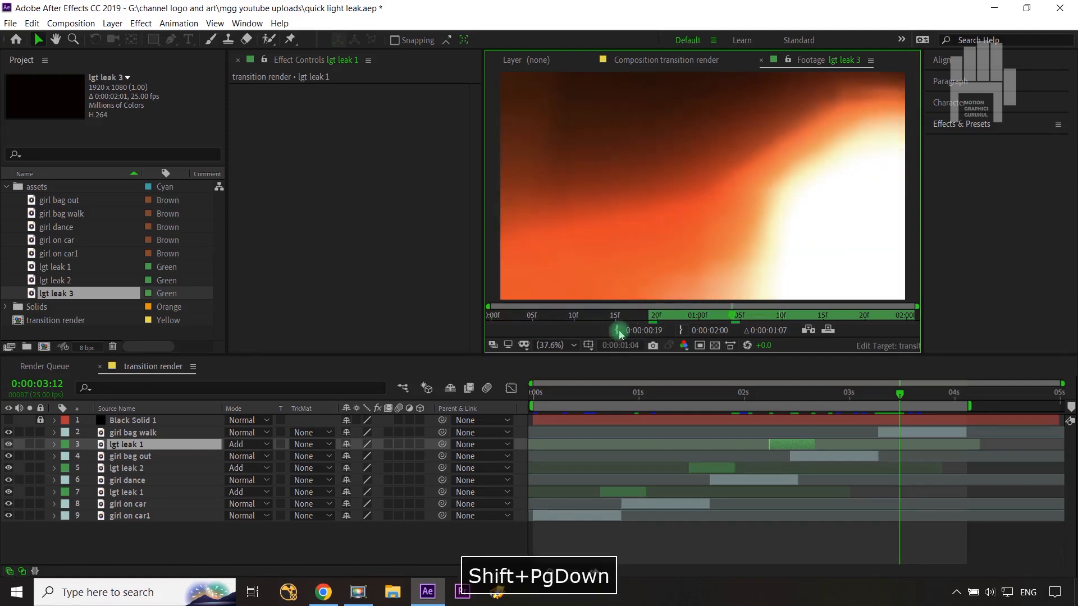
left_click(679, 334)
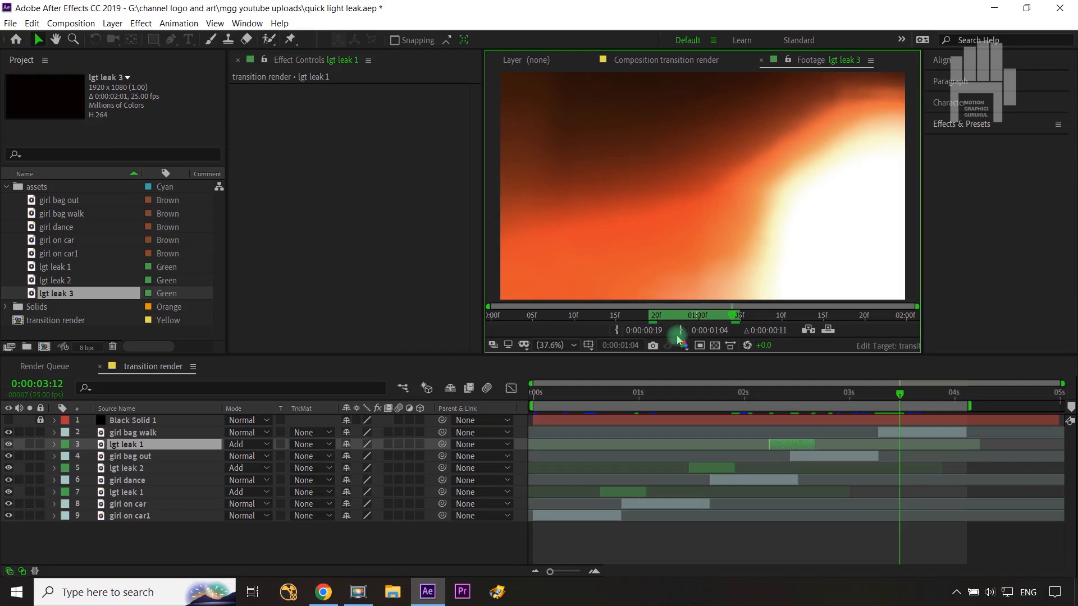
left_click(828, 331)
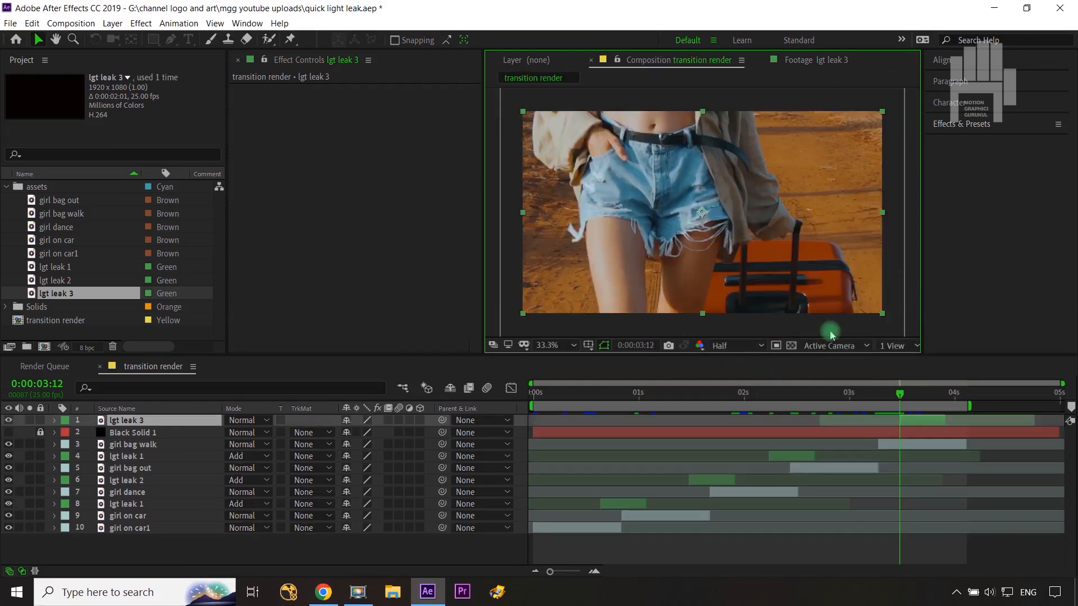
Step: Shift the lgt leak 3 layer to straddle the cut between girl bag out and girl bag walk and set its blending mode to Add
left_click_drag(921, 423, 875, 426)
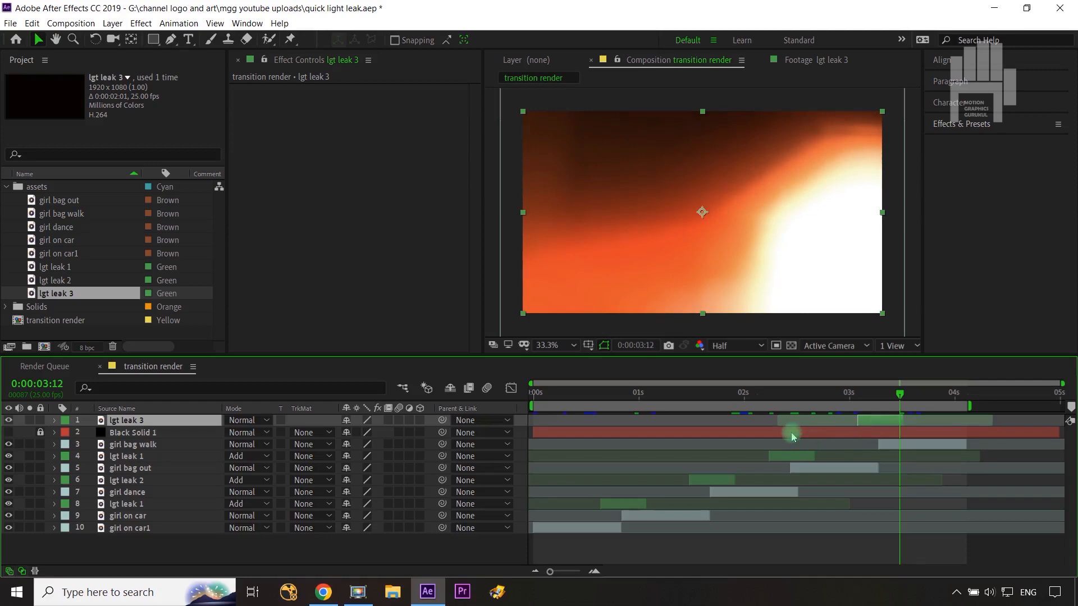
left_click(251, 420)
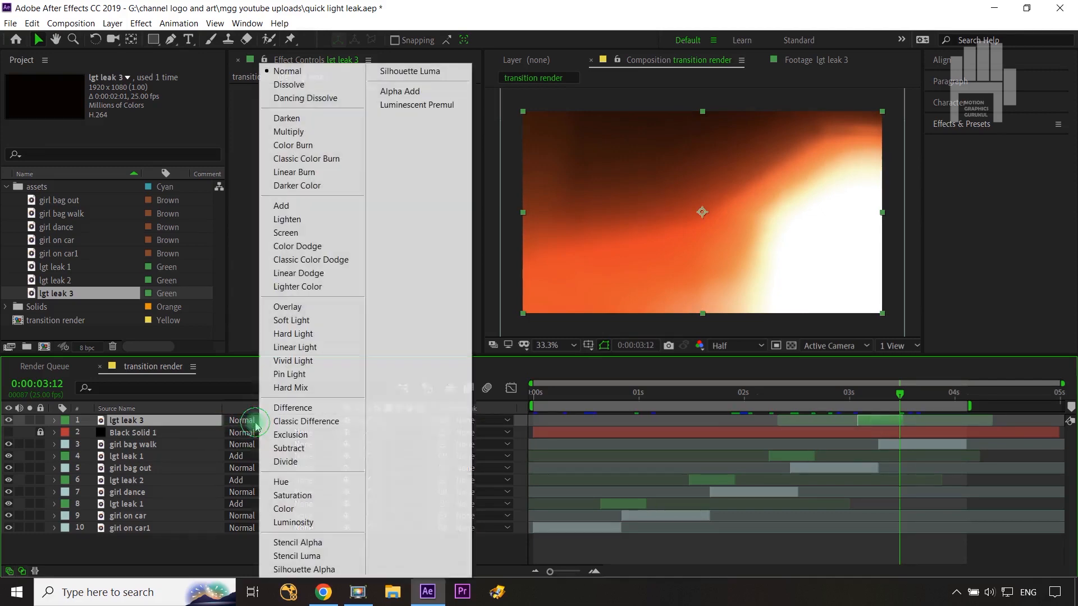
left_click(282, 206)
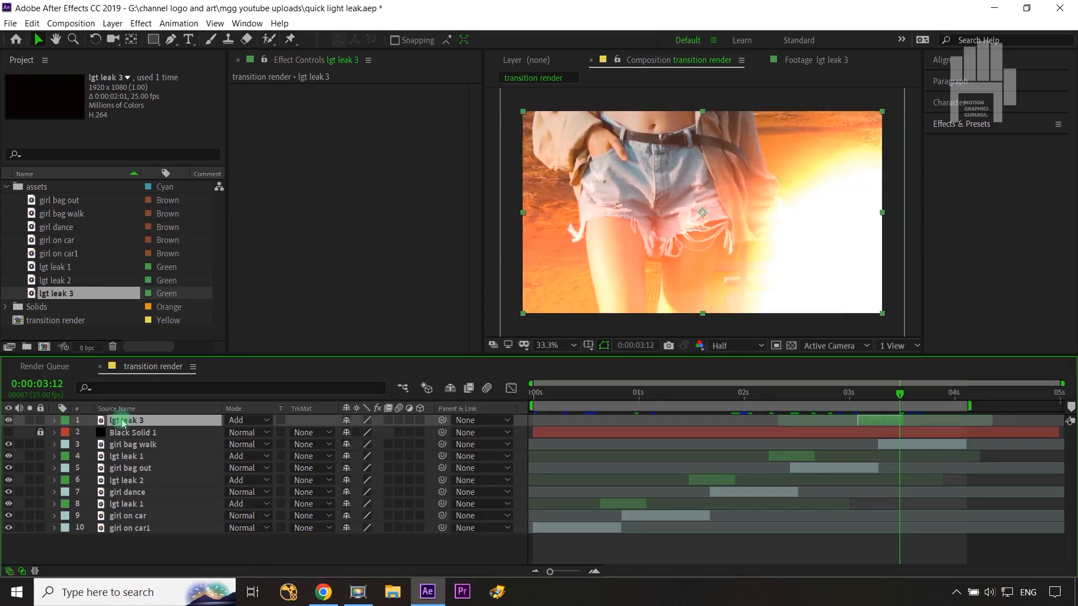
Step: Place the lgt leak 3 layer directly above girl bag walk in the layer stack
left_click_drag(123, 422, 123, 443)
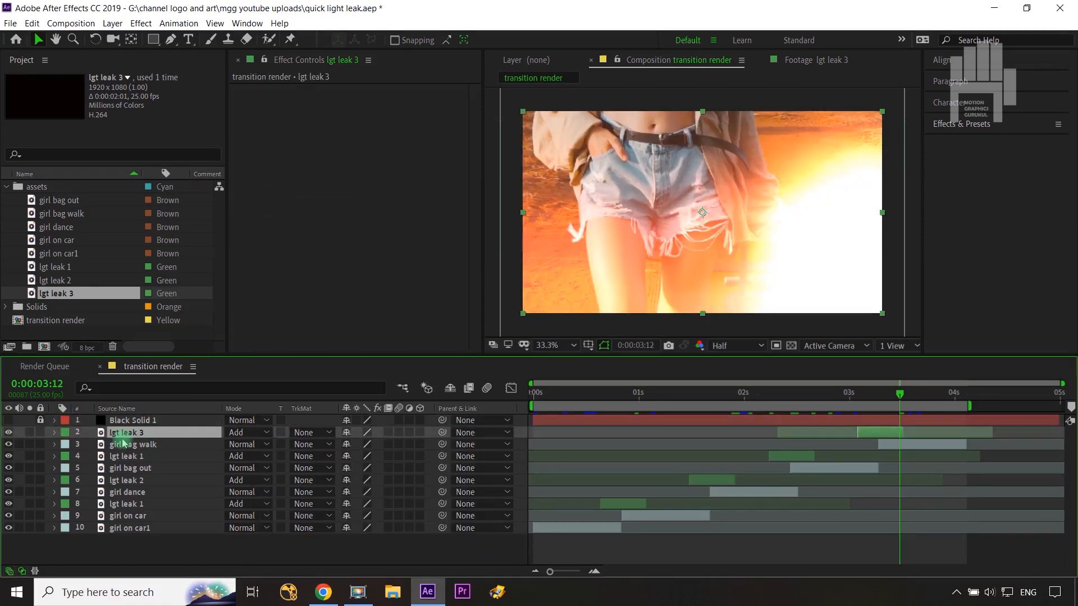
left_click(133, 457)
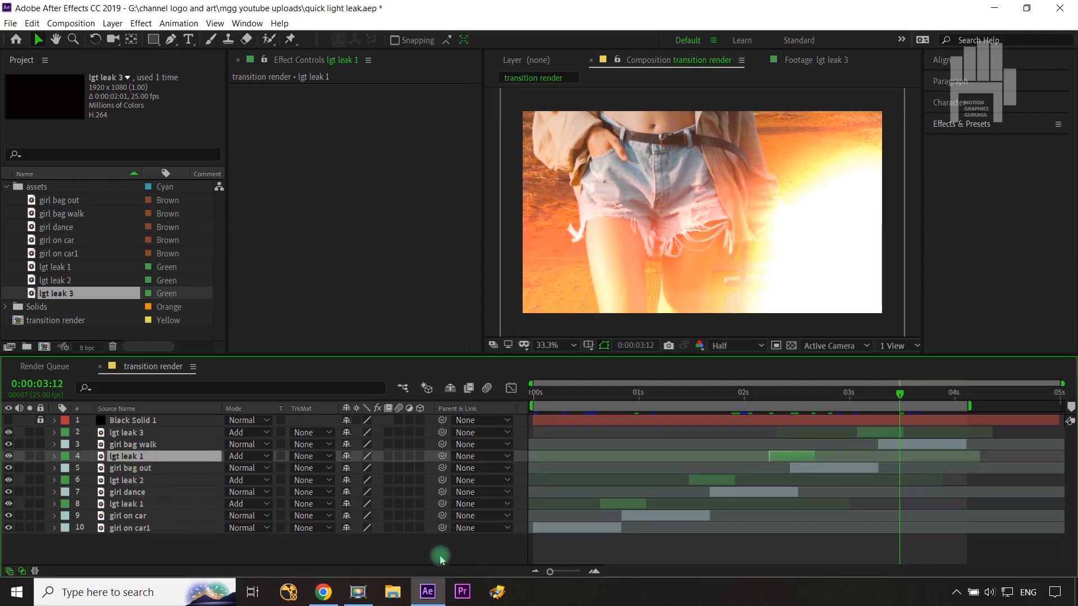
left_click(383, 558)
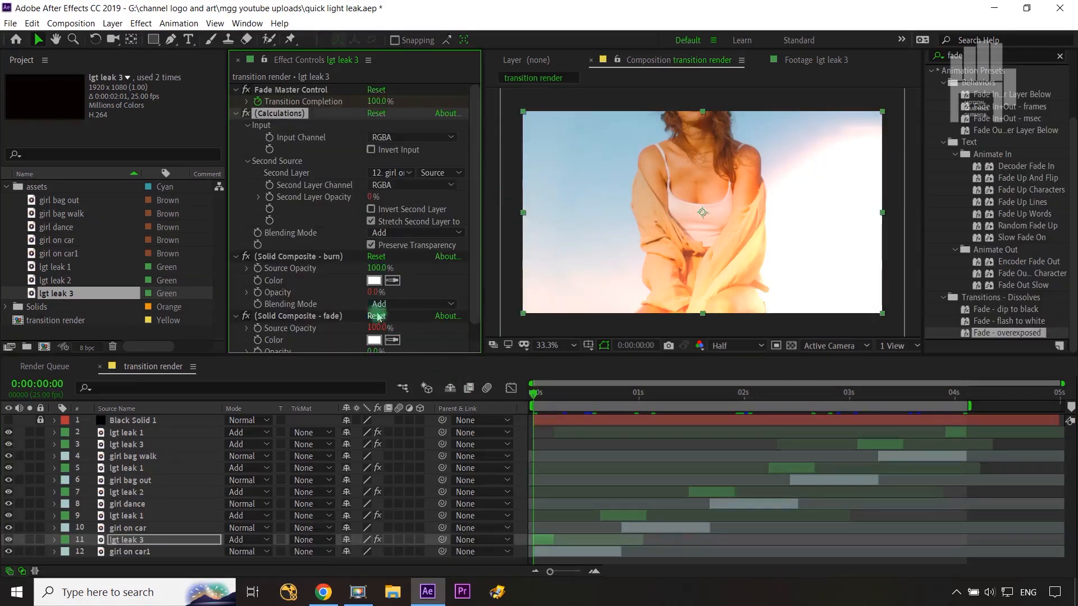
Step: Preview the light leak transitions from the start of the composition
key("space")
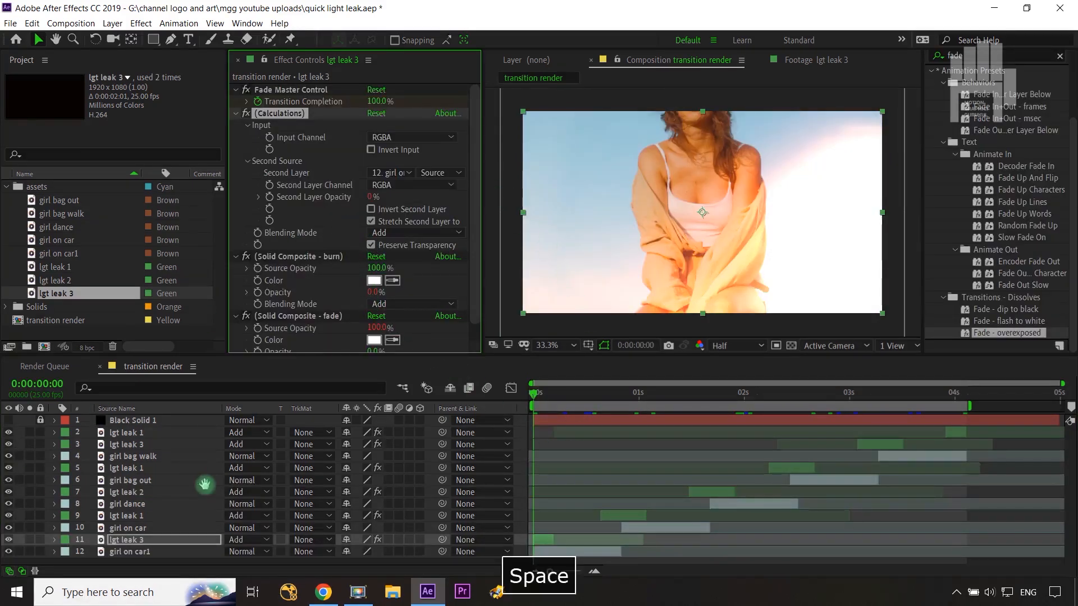